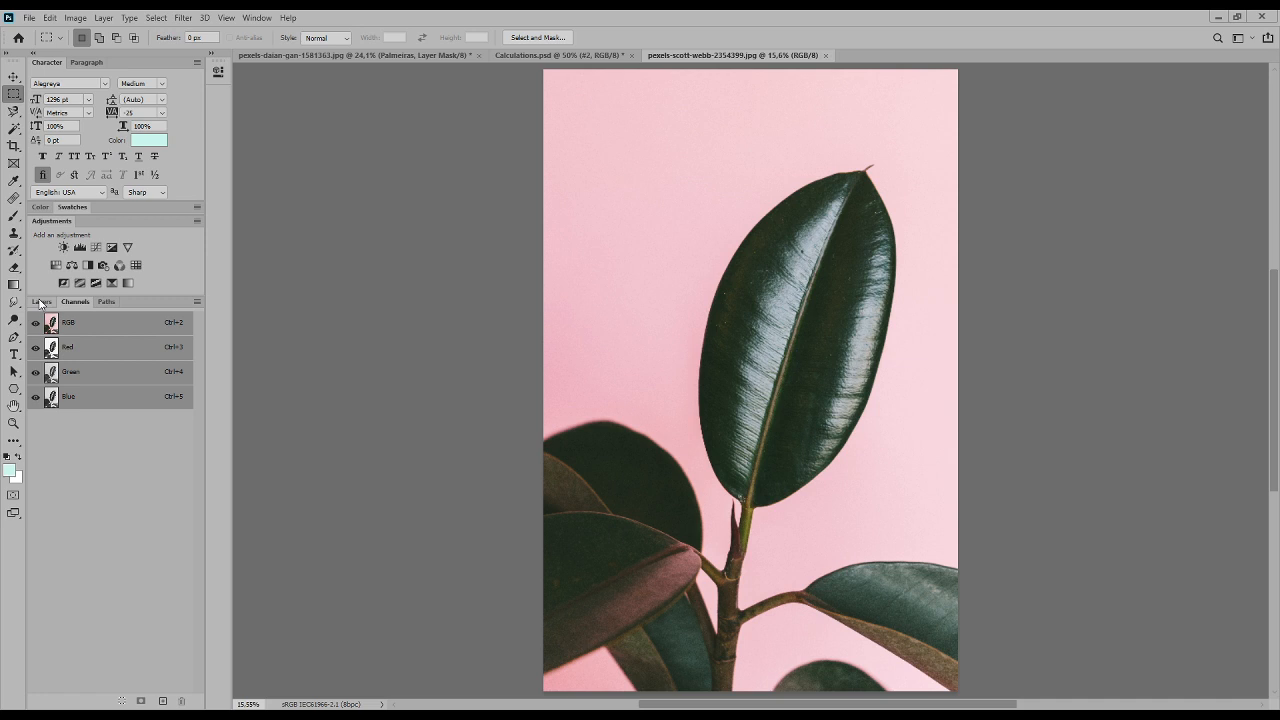
# Convert the locked Background into a regular layer named Folhas.
pyautogui.click(41, 302)
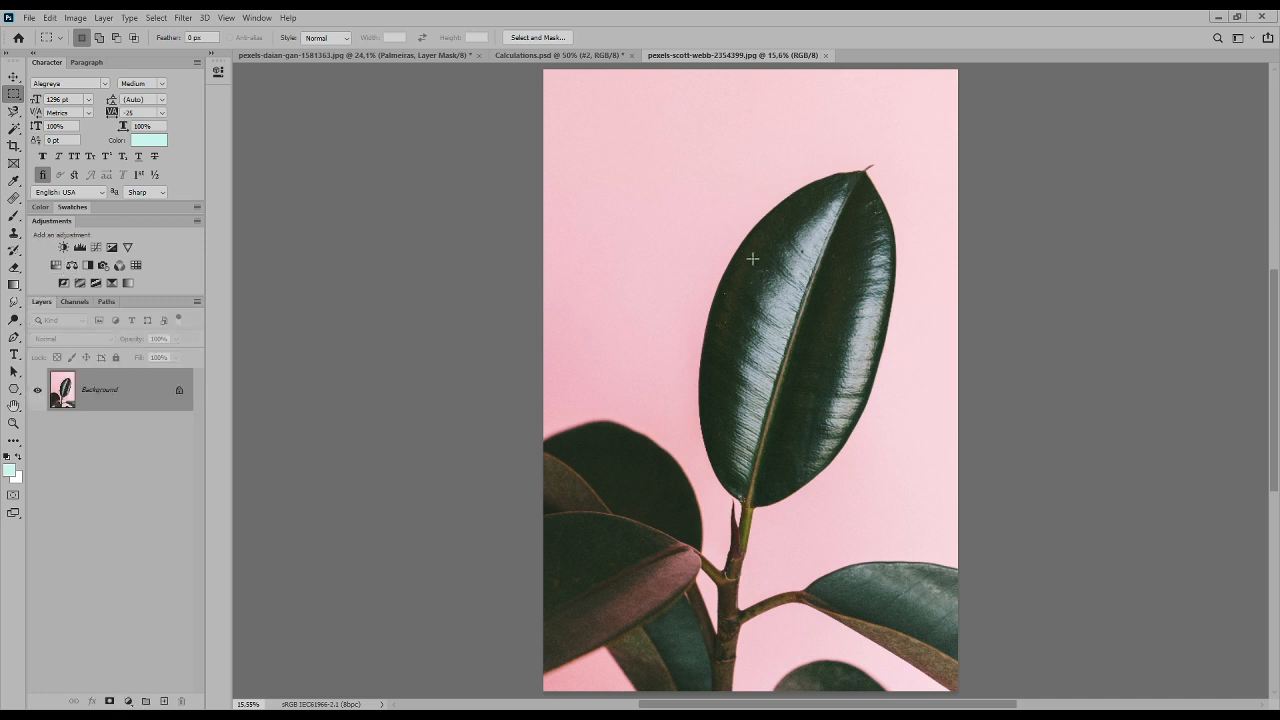
pyautogui.doubleClick(94, 395)
pyautogui.write('Folhas')
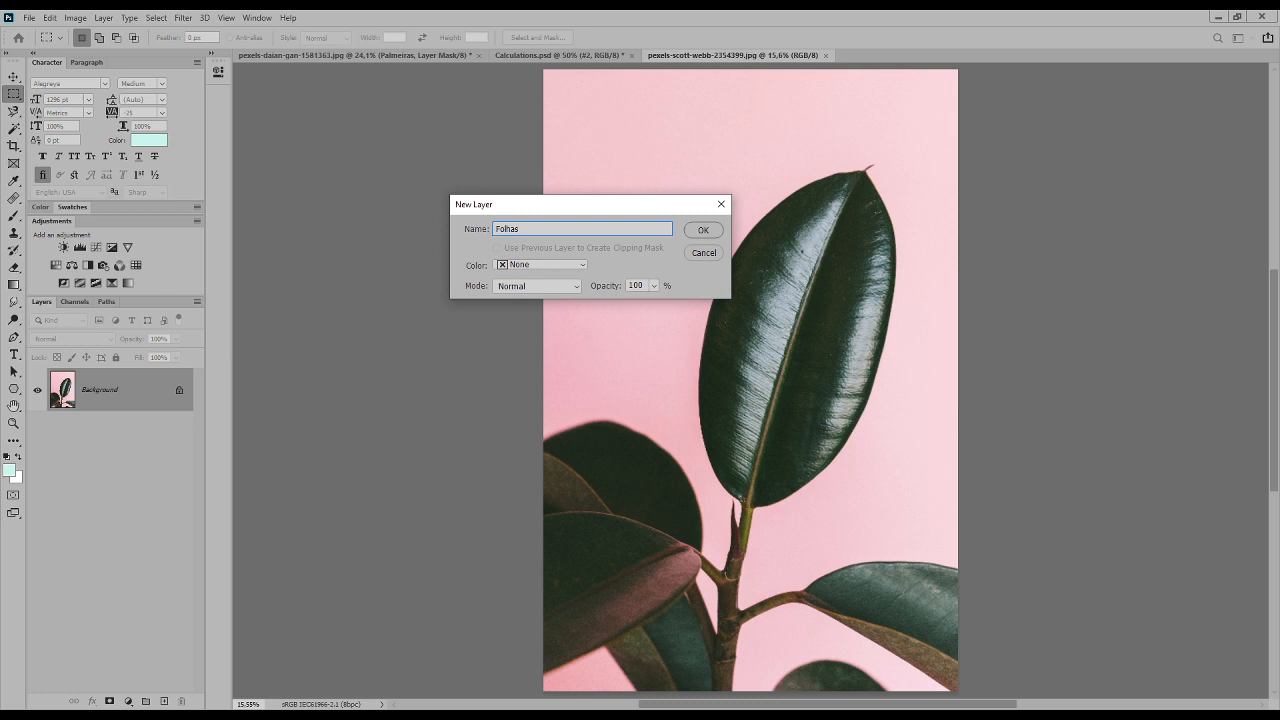
pyautogui.press('Return')
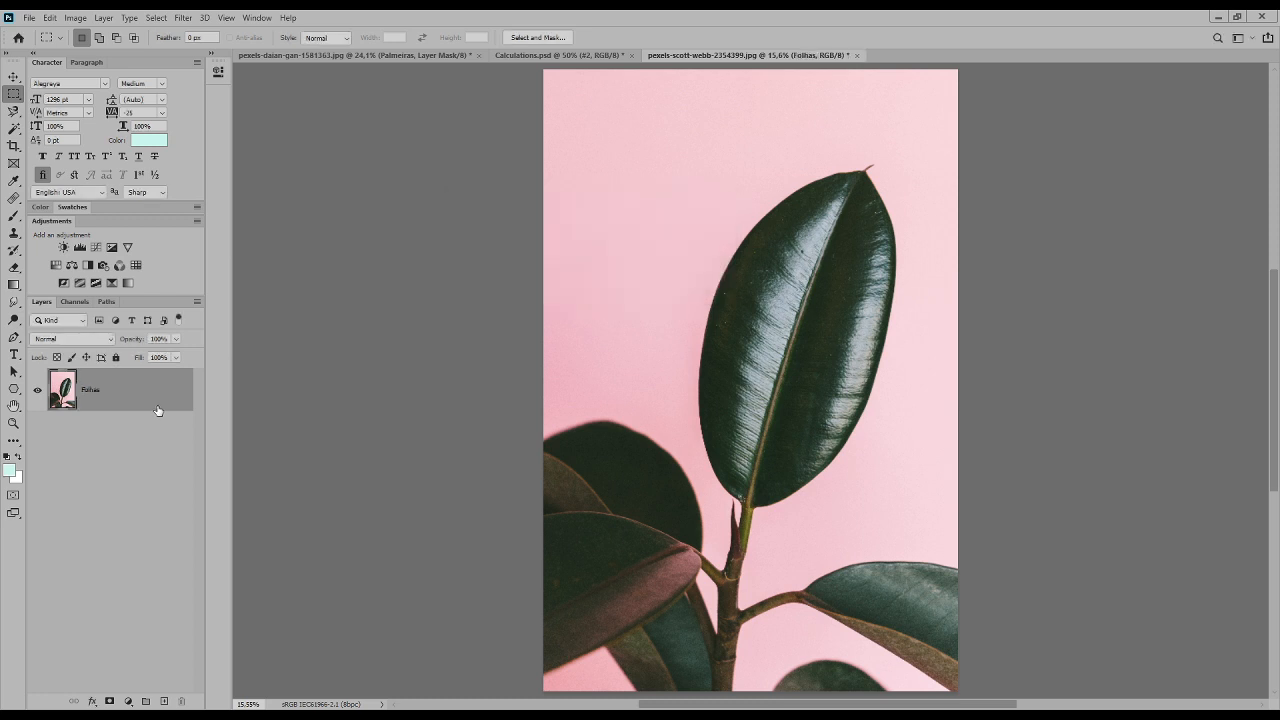
# Compare the Blue, Green and Red channels for contrast between leaves and background, framing the left-hand leaves with rectangular selections.
pyautogui.click(89, 302)
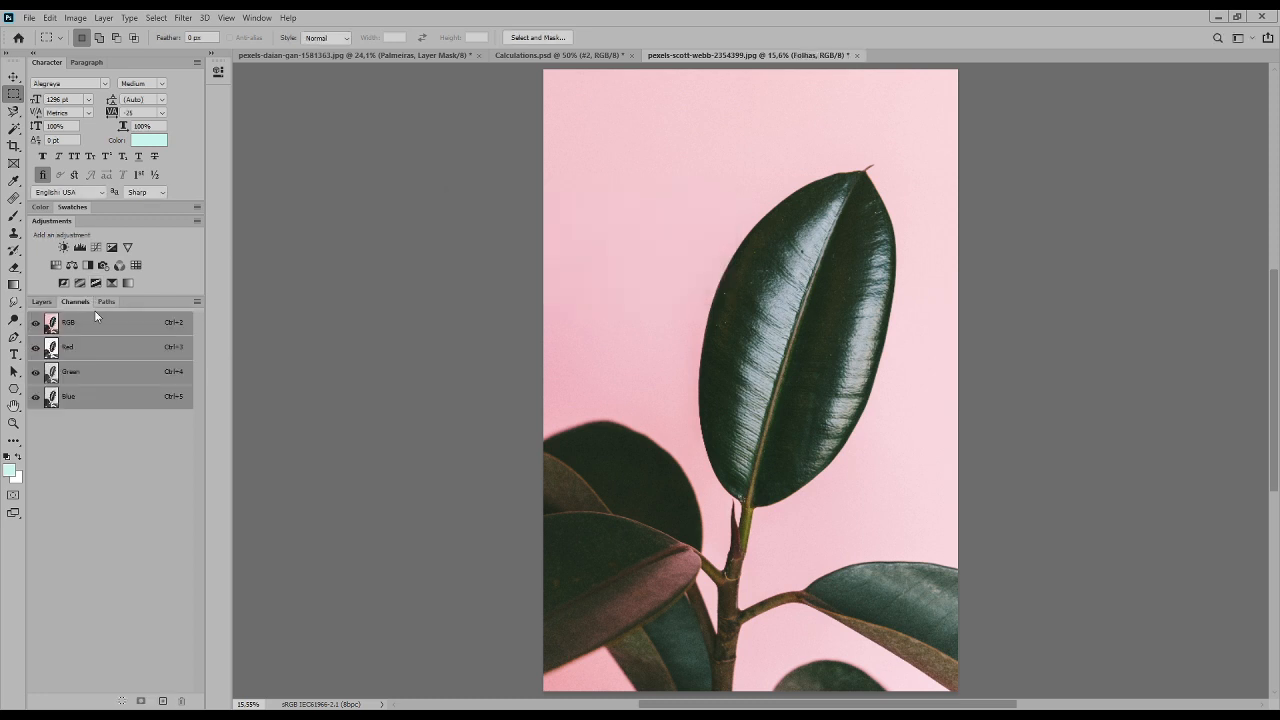
pyautogui.click(51, 402)
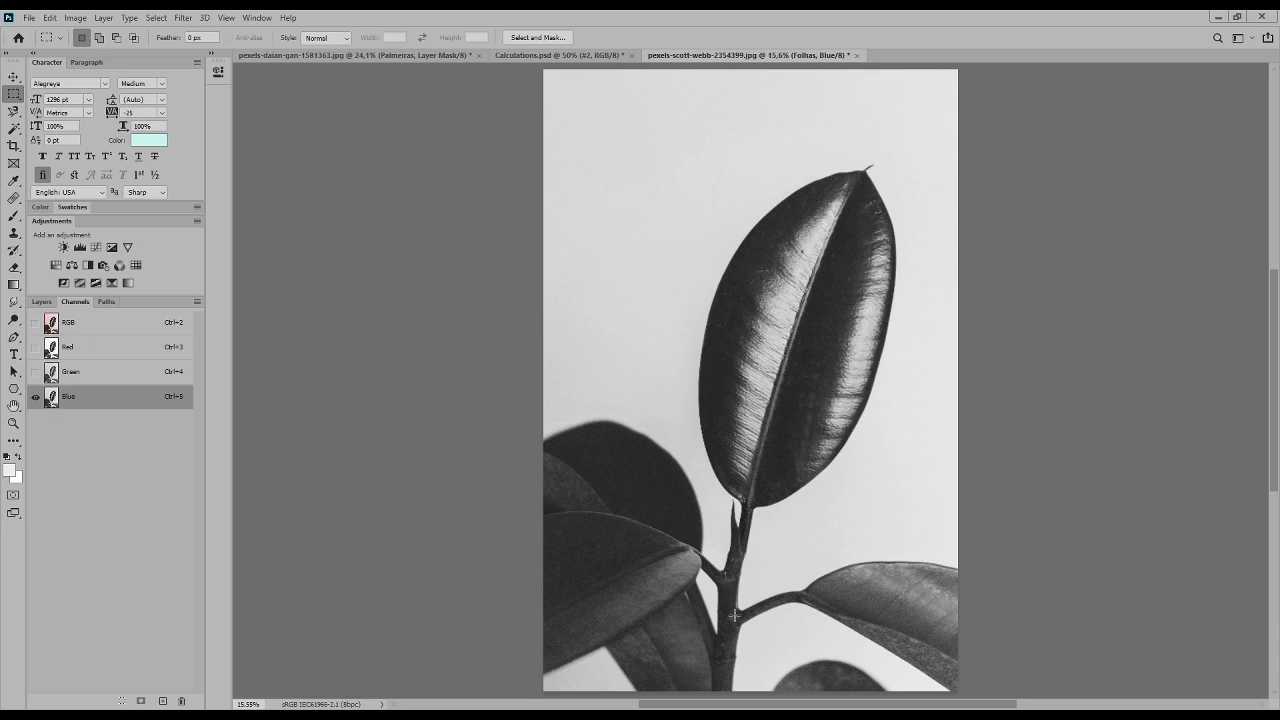
pyautogui.moveTo(578, 630); pyautogui.dragTo(658, 692)
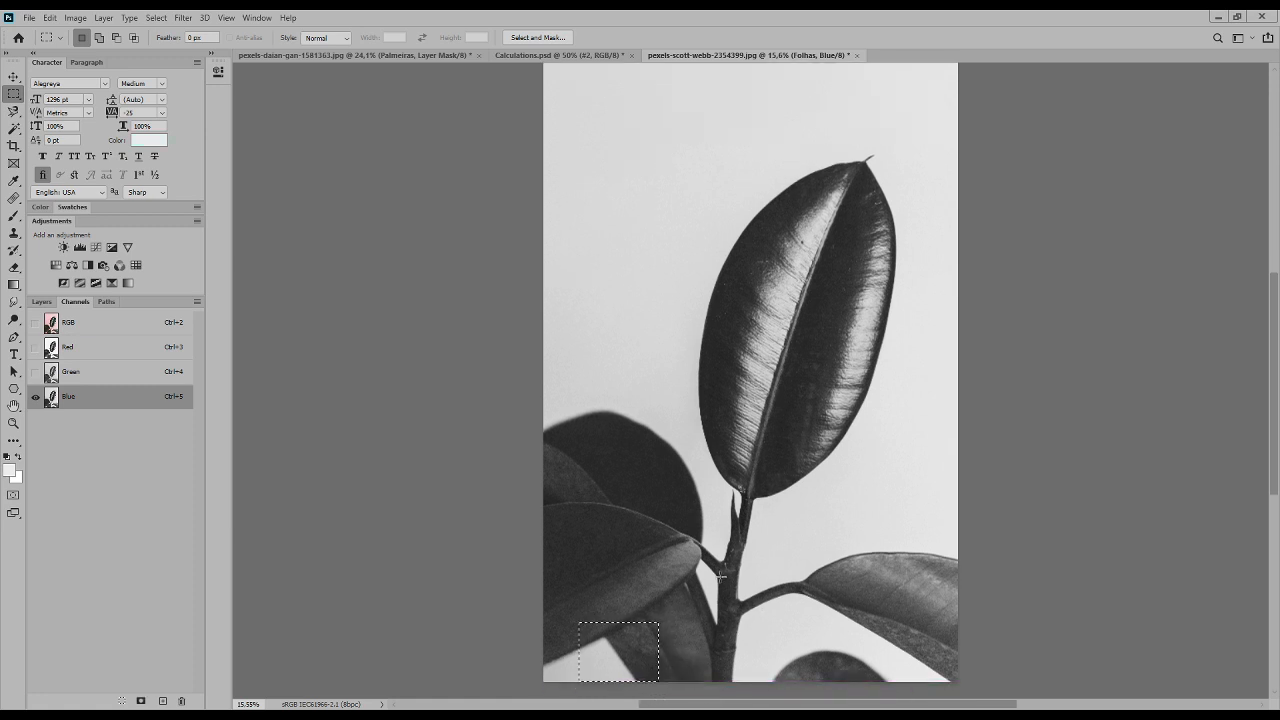
pyautogui.scroll(1, 720, 576)
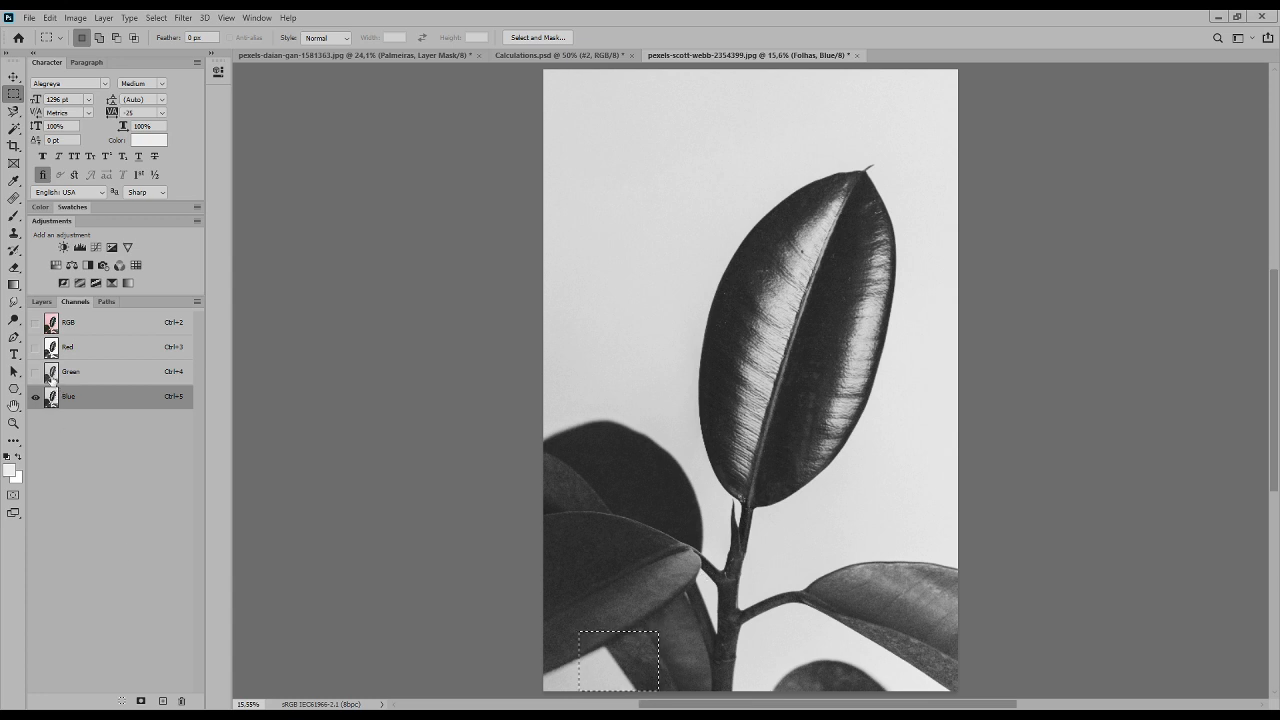
pyautogui.click(70, 372)
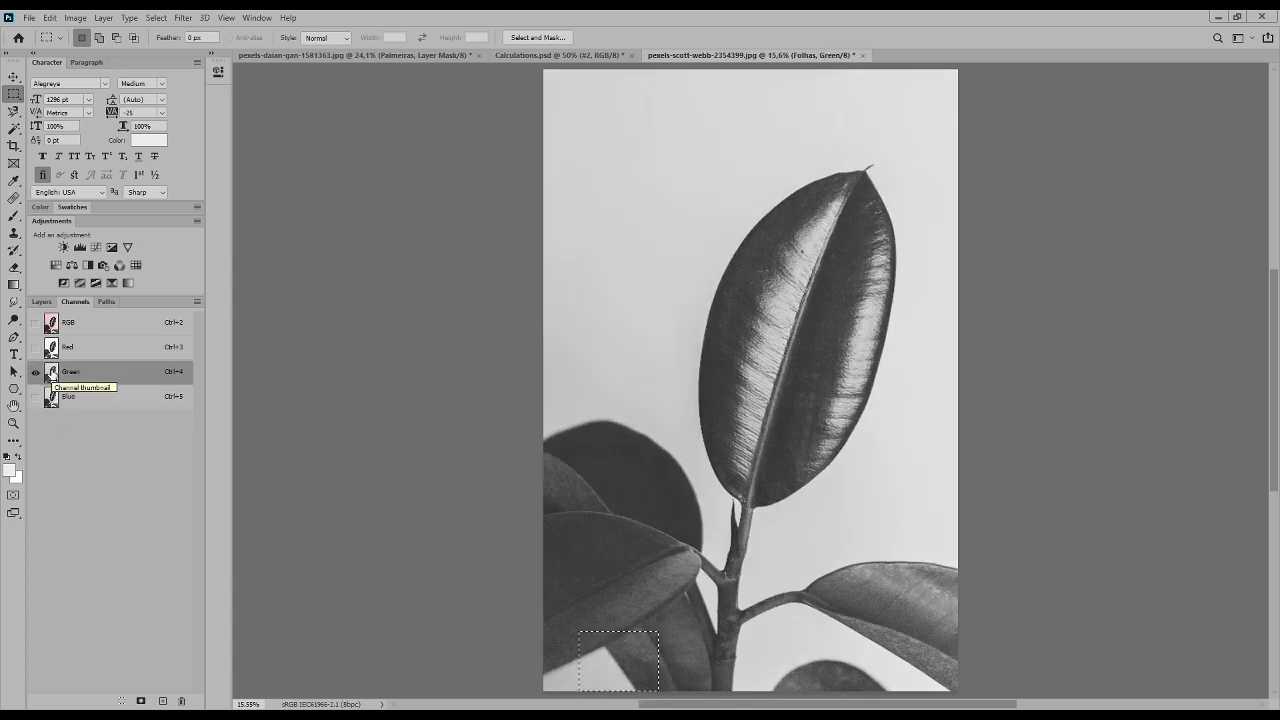
pyautogui.click(52, 348)
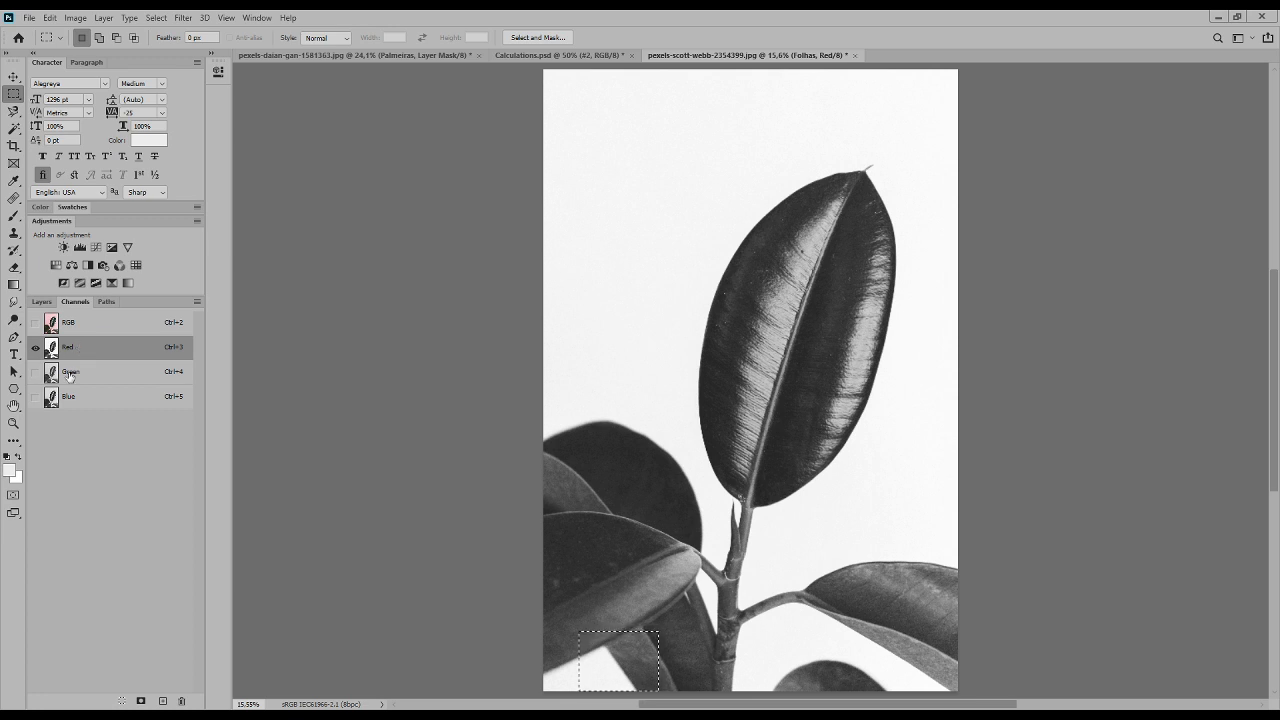
pyautogui.click(54, 398)
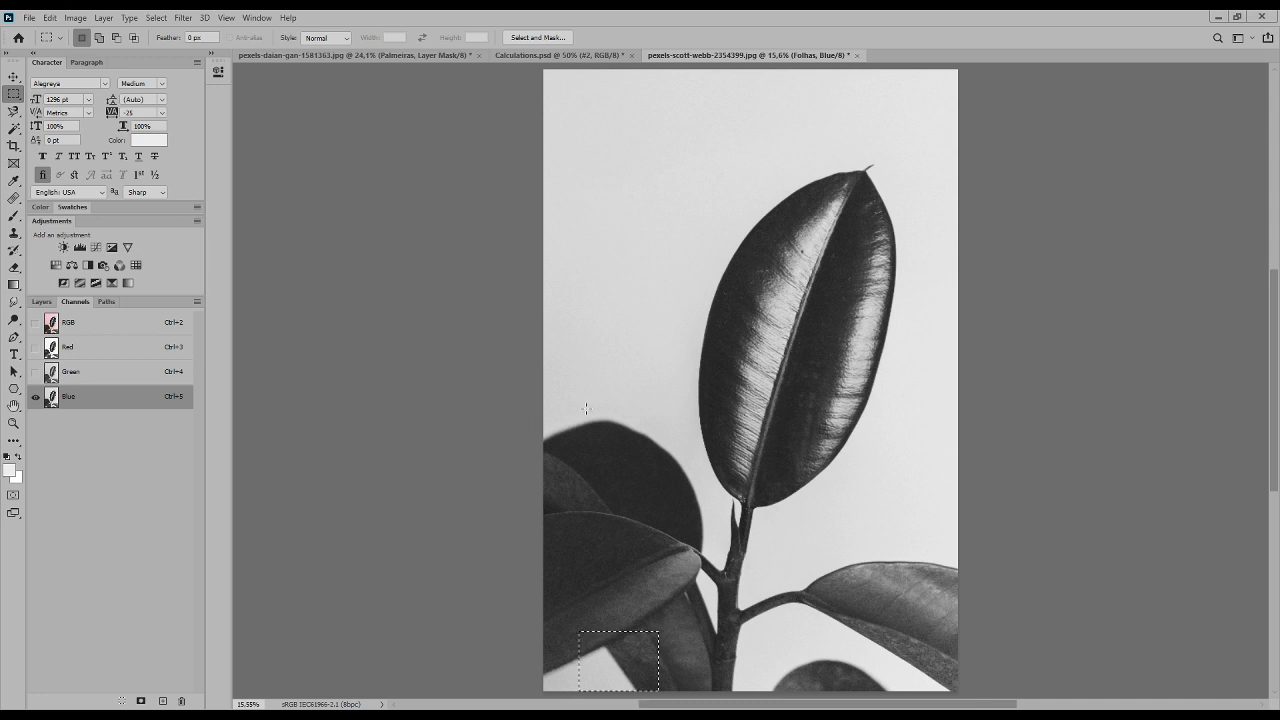
pyautogui.moveTo(545, 382); pyautogui.dragTo(685, 464)
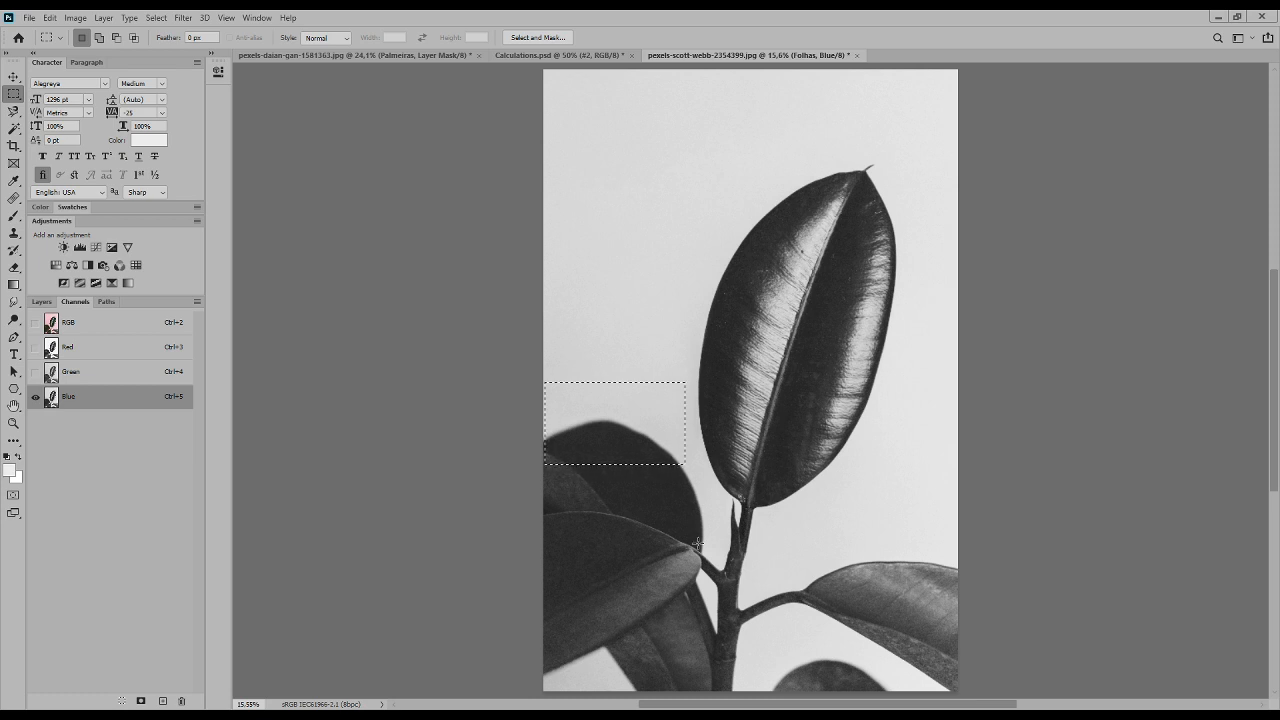
pyautogui.click(56, 348)
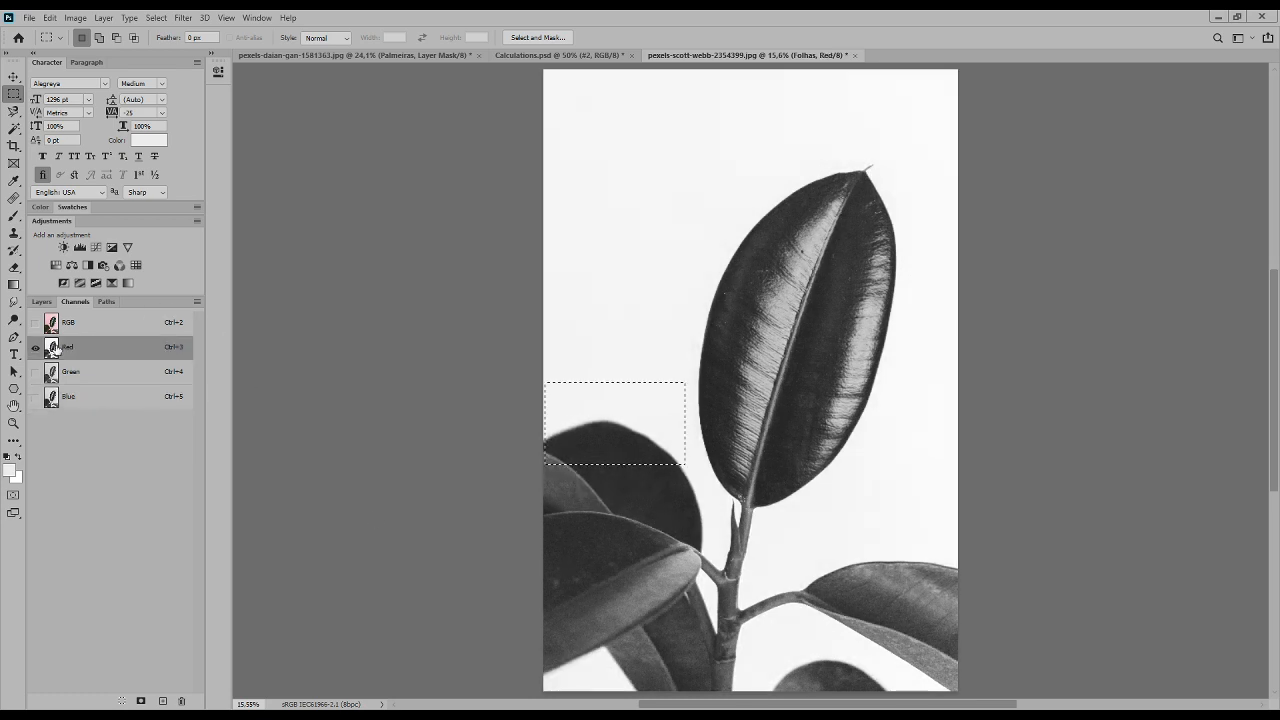
pyautogui.click(58, 399)
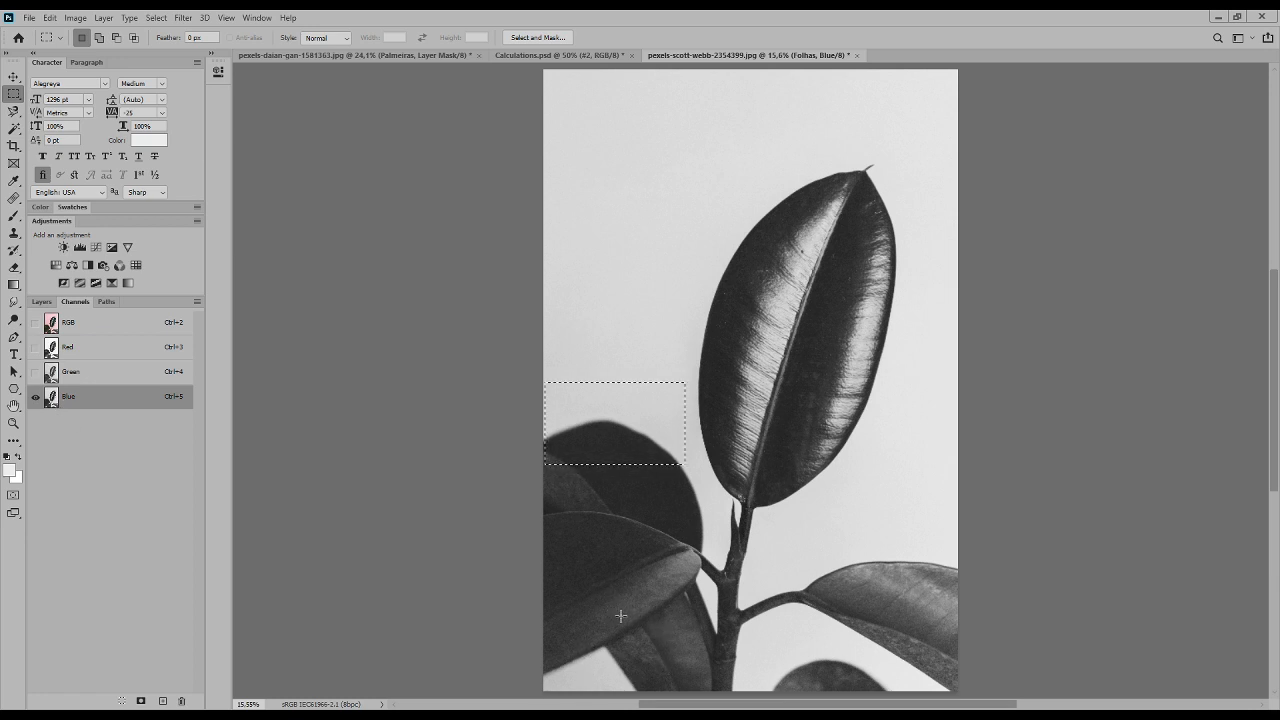
pyautogui.moveTo(601, 612); pyautogui.dragTo(700, 690)
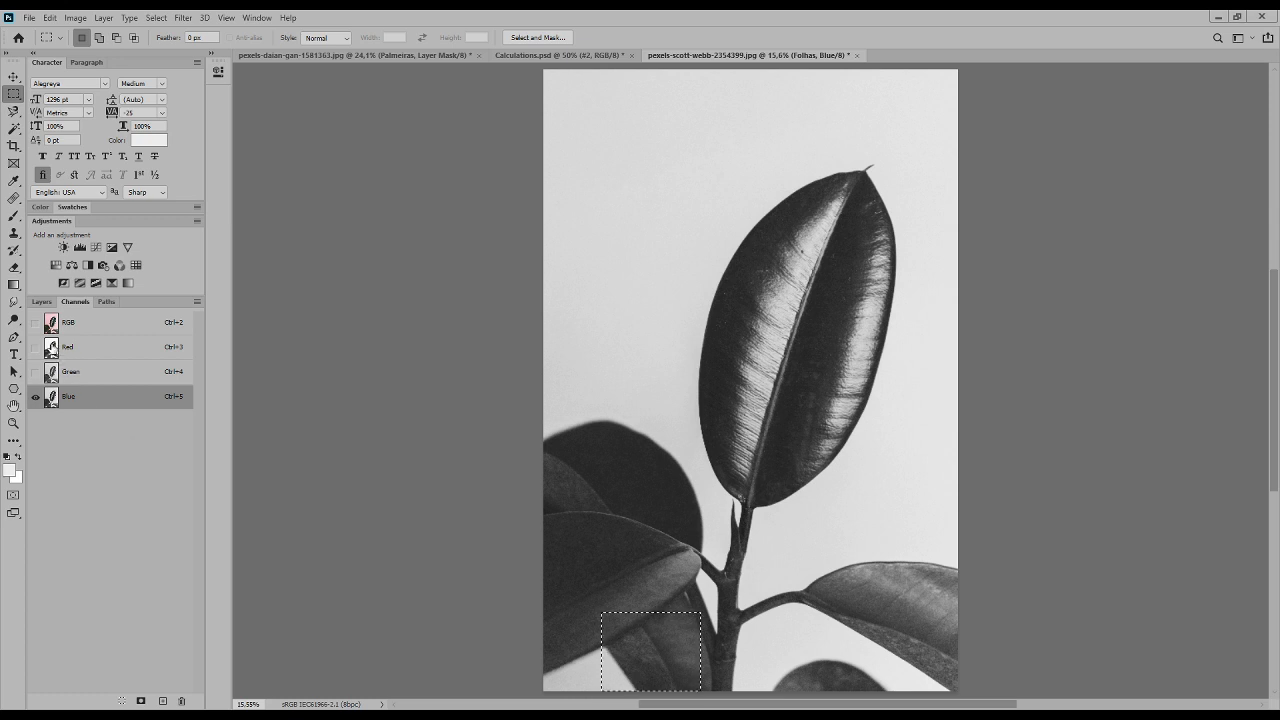
pyautogui.click(48, 347)
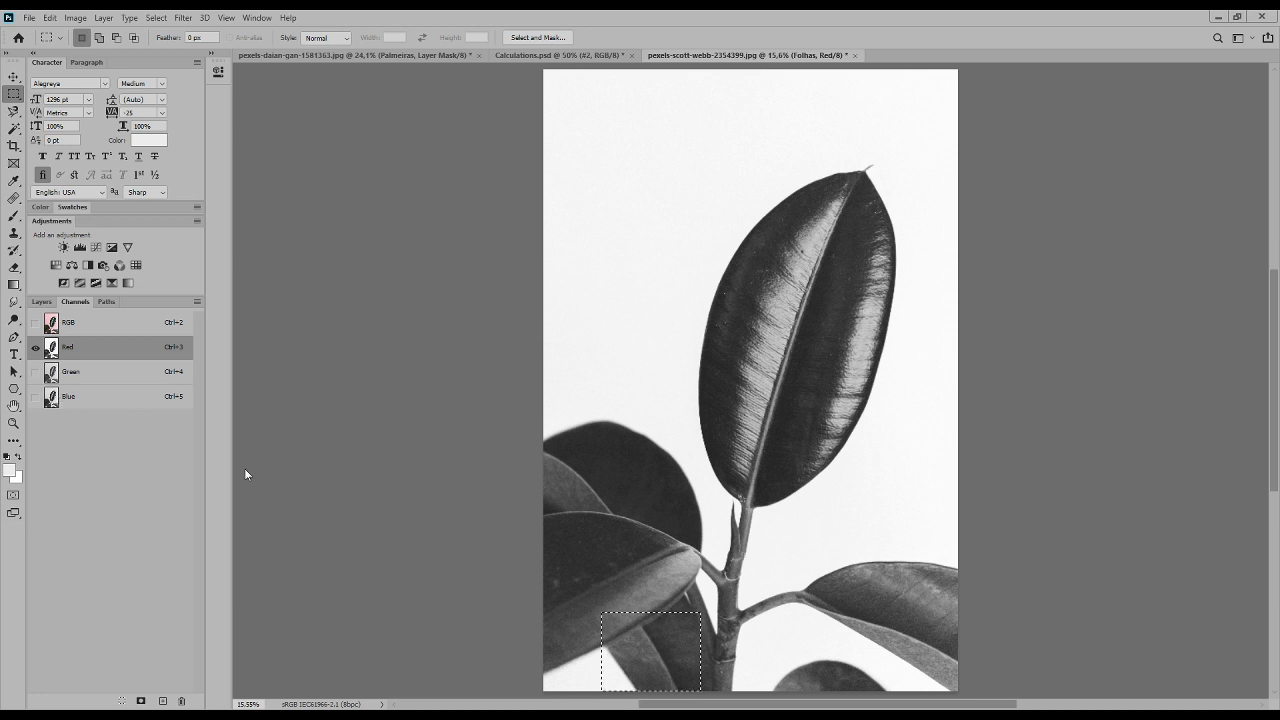
# Clear the rectangular selection and duplicate the Blue channel.
pyautogui.click(568, 522)
pyautogui.click(79, 398)
pyautogui.moveTo(52, 403); pyautogui.dragTo(163, 700)
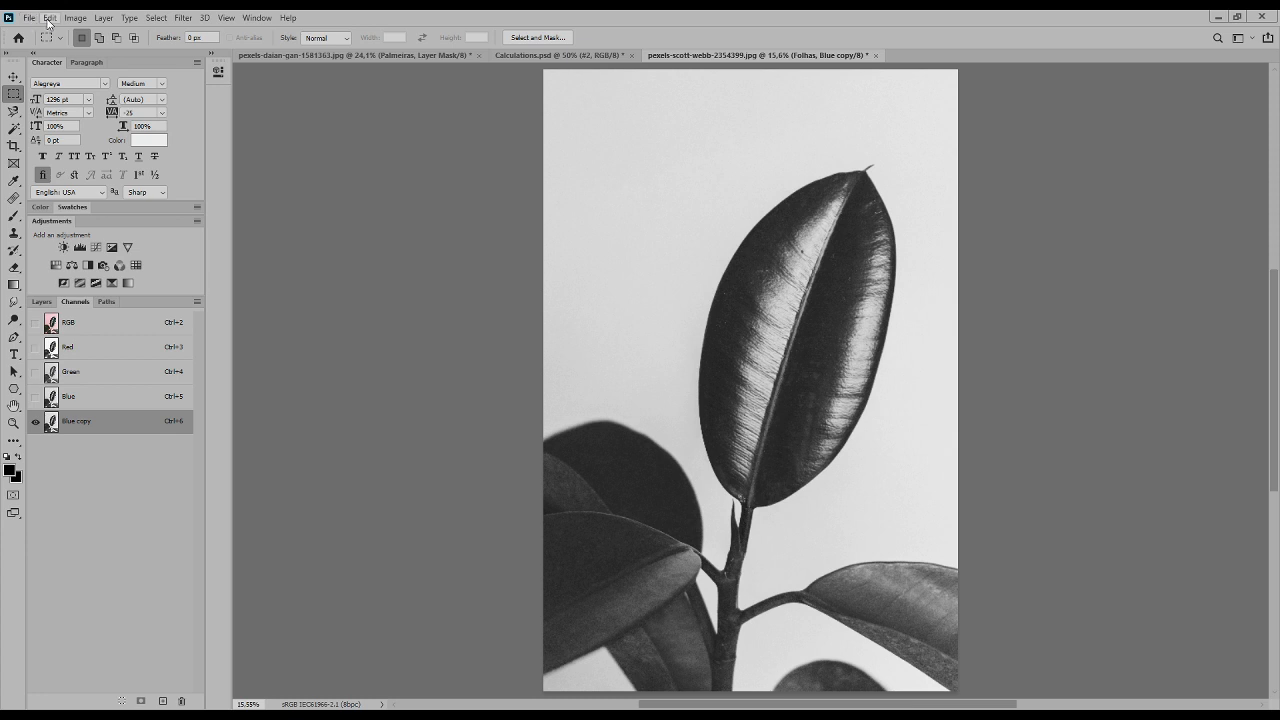
# Review the blending modes available for the Folhas layer.
pyautogui.click(42, 302)
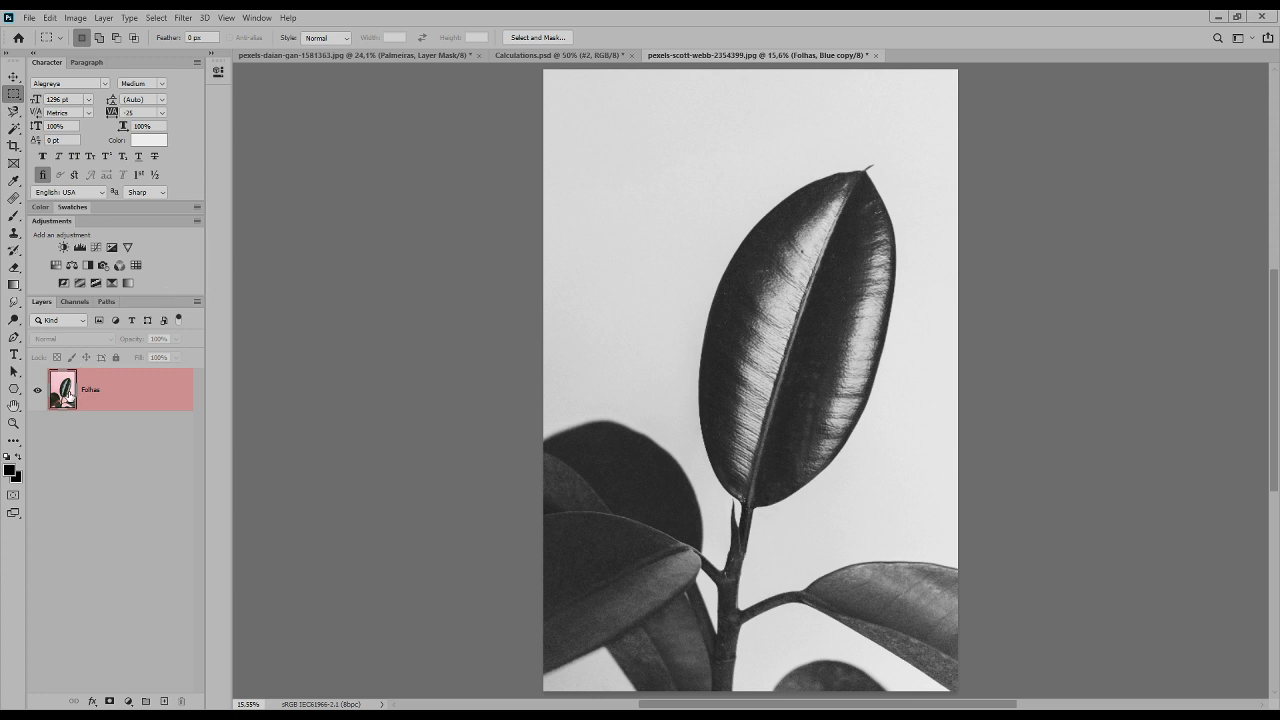
pyautogui.click(64, 395)
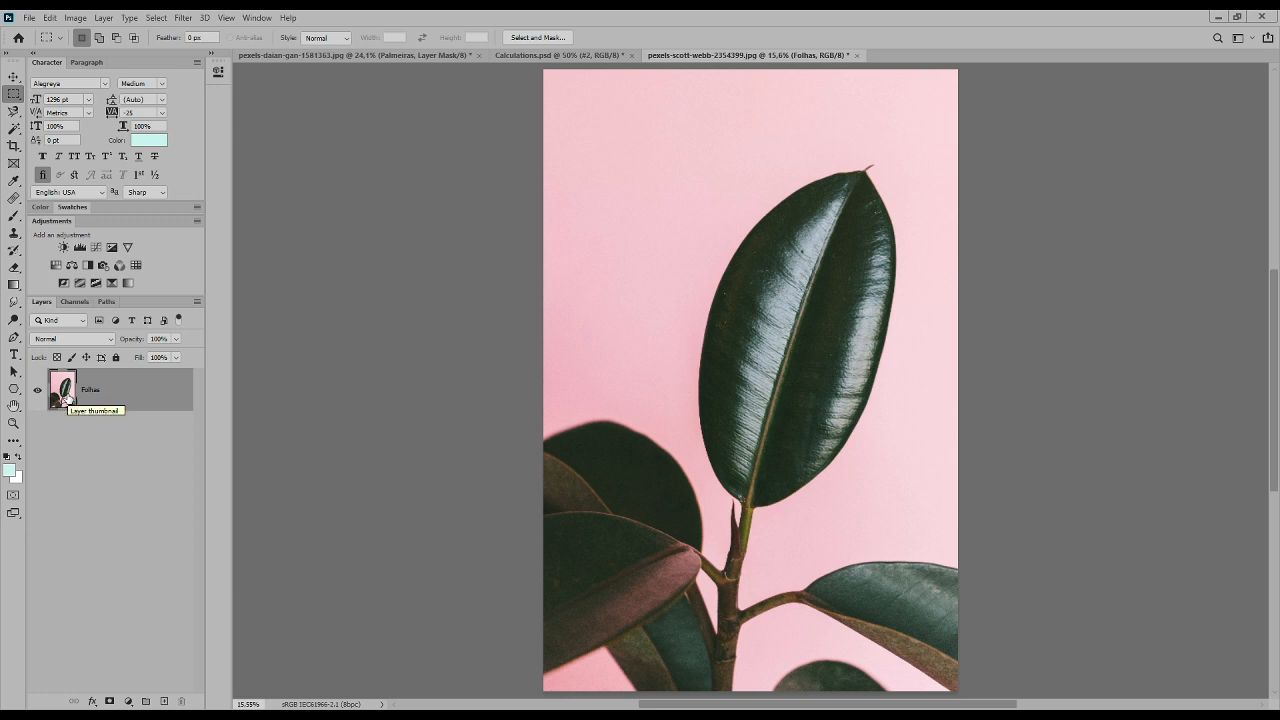
pyautogui.click(101, 345)
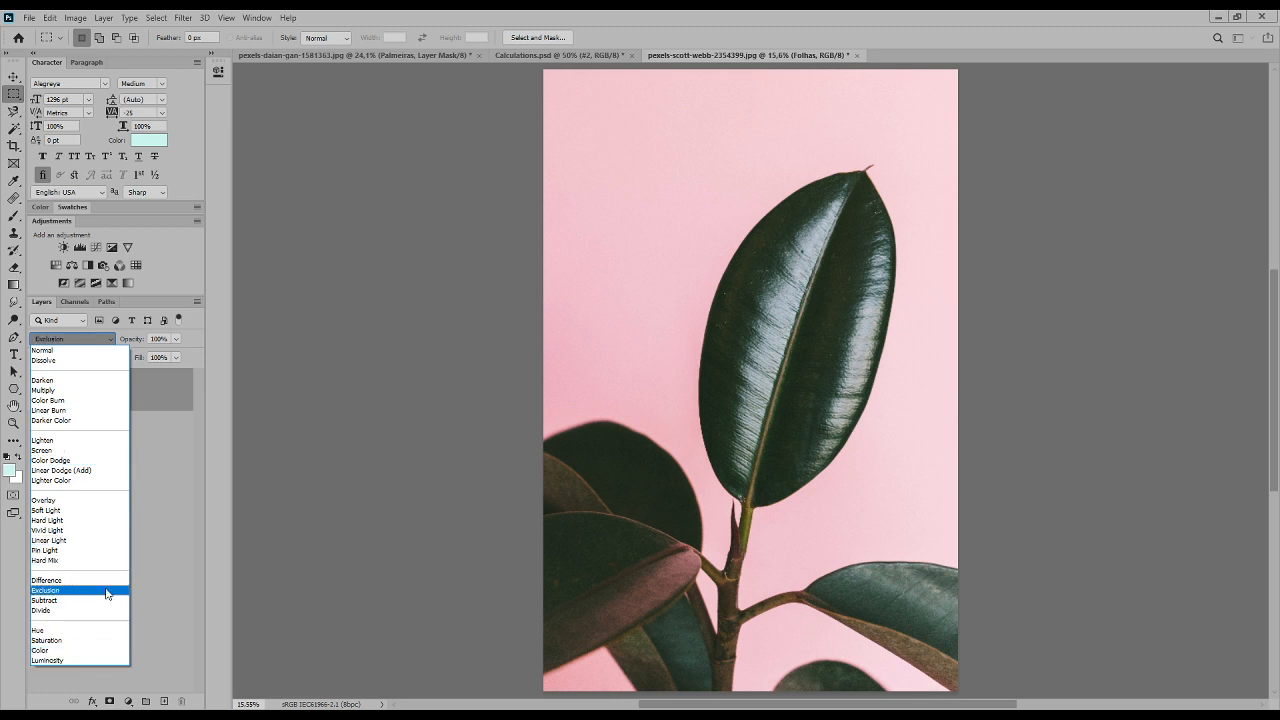
pyautogui.click(160, 481)
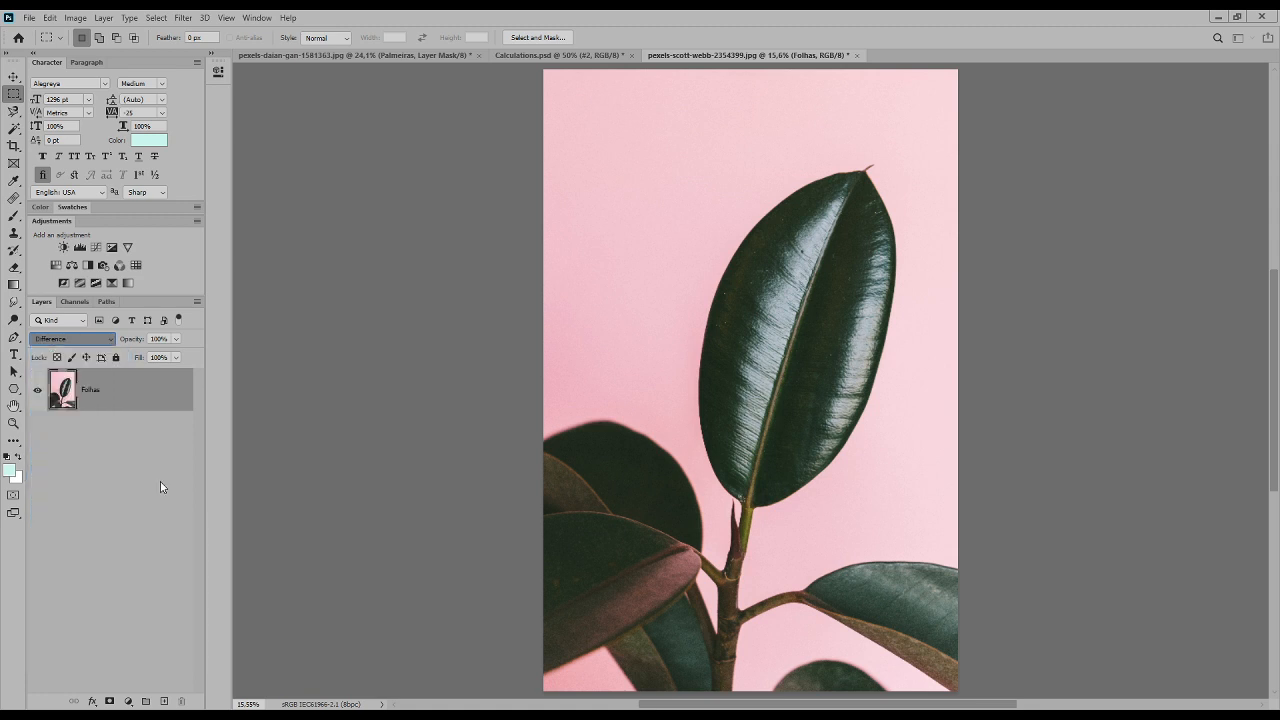
# Open Apply Image for the Blue copy channel and review its blending modes, including Add and Subtract.
pyautogui.click(77, 301)
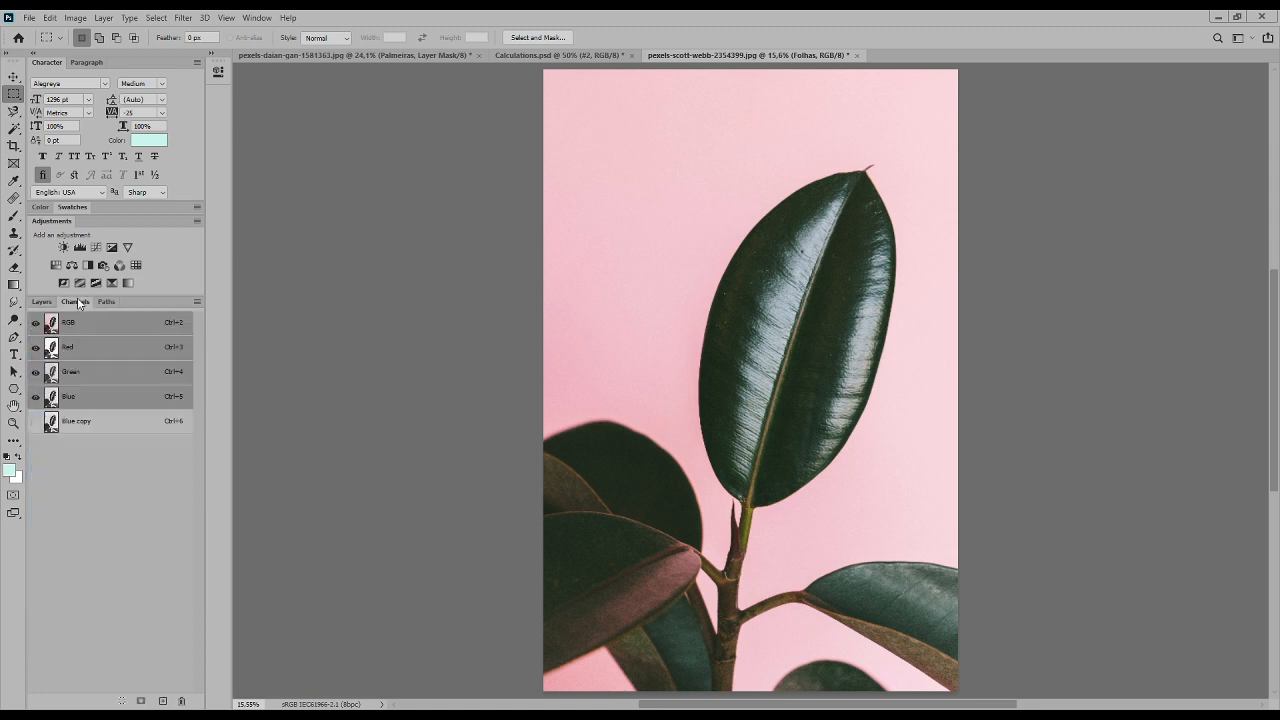
pyautogui.click(56, 426)
pyautogui.click(75, 17)
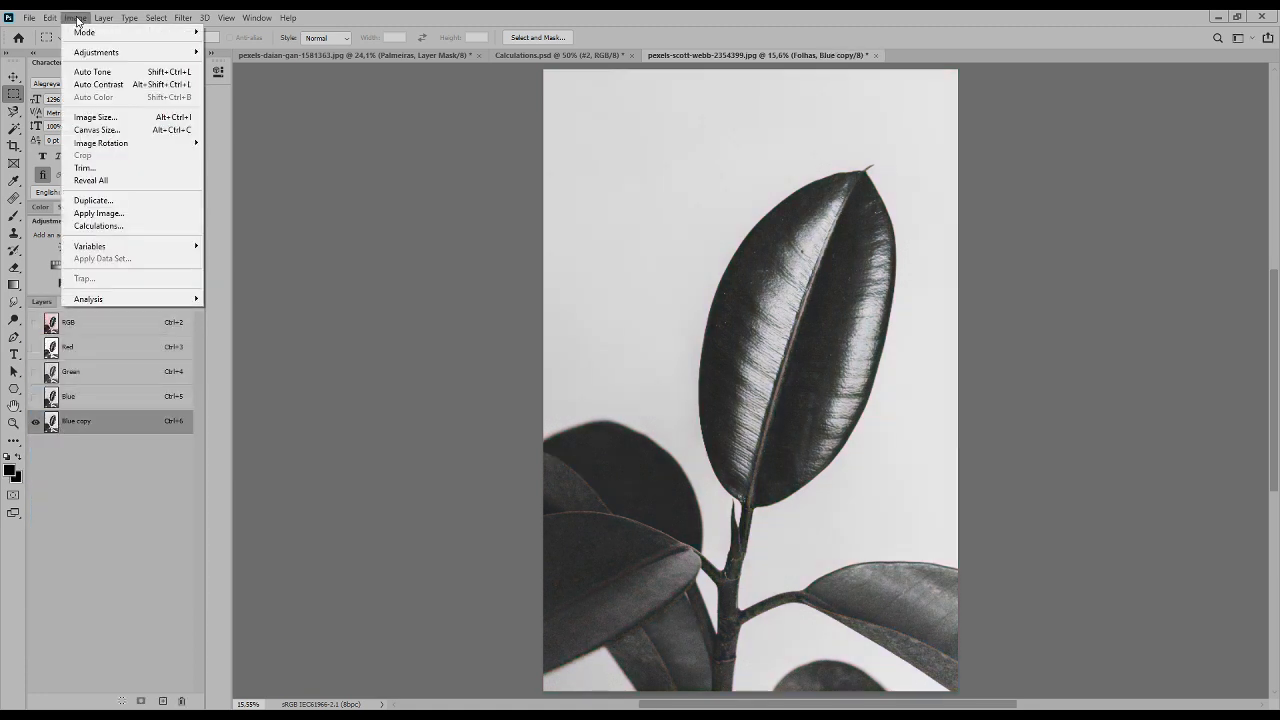
pyautogui.click(112, 213)
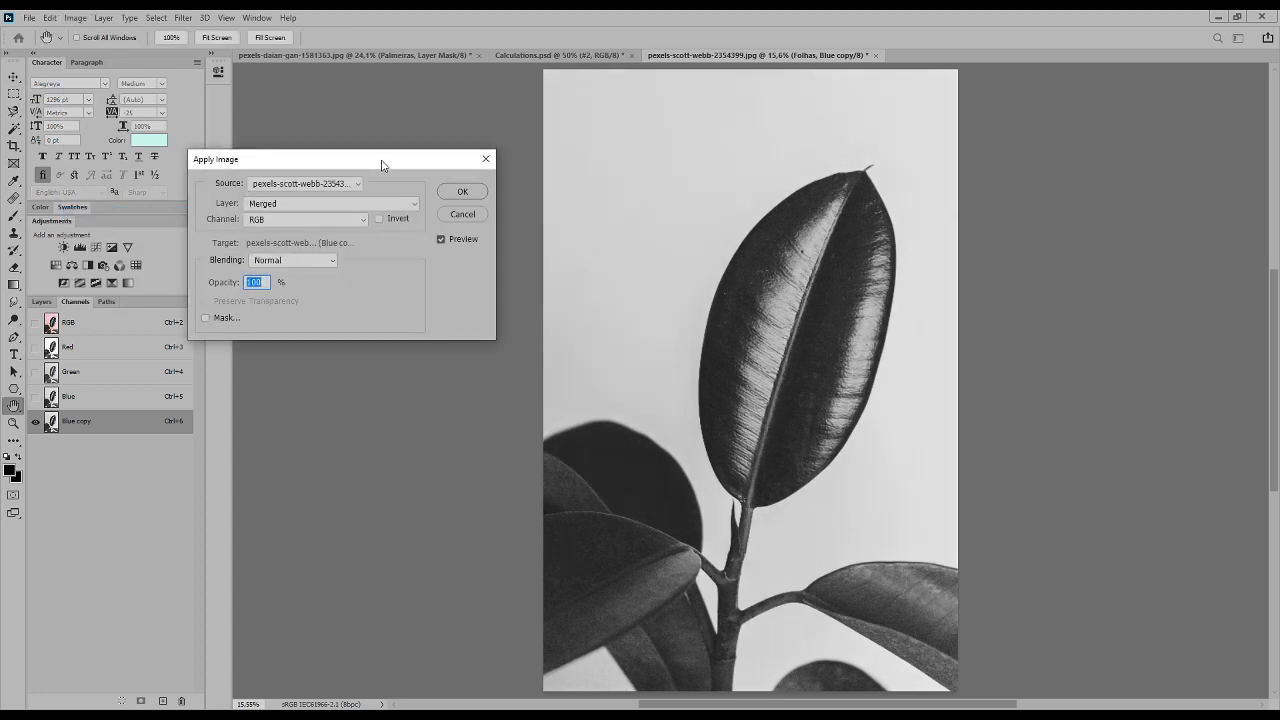
pyautogui.moveTo(385, 162); pyautogui.dragTo(352, 84)
pyautogui.click(294, 181)
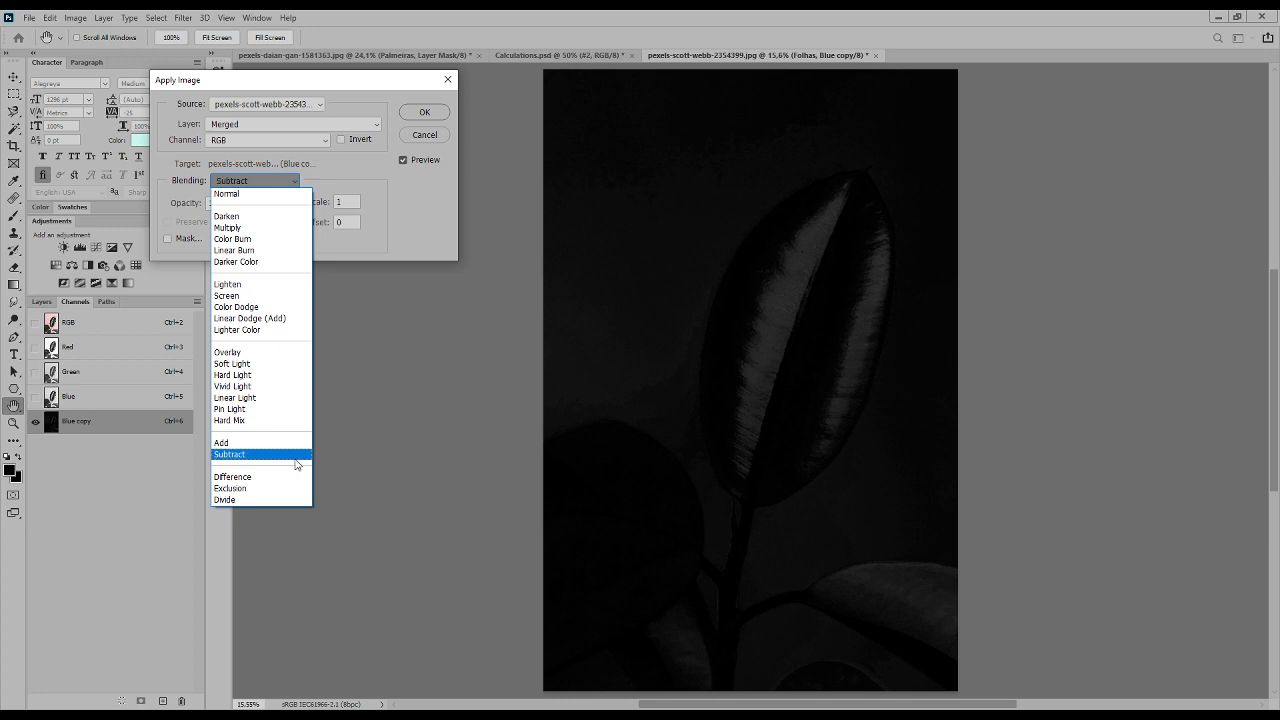
pyautogui.click(414, 214)
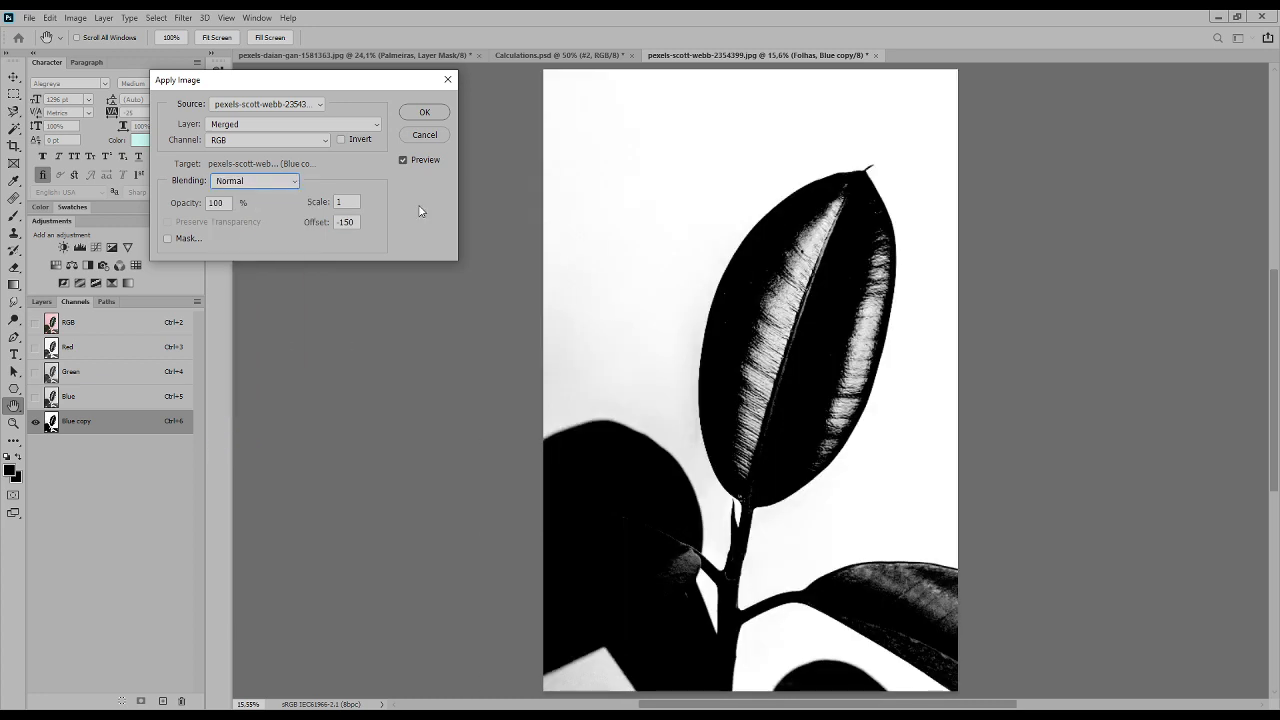
# Set the Apply Image source channel to Blue, with Add blending and an offset of 0.
pyautogui.click(284, 142)
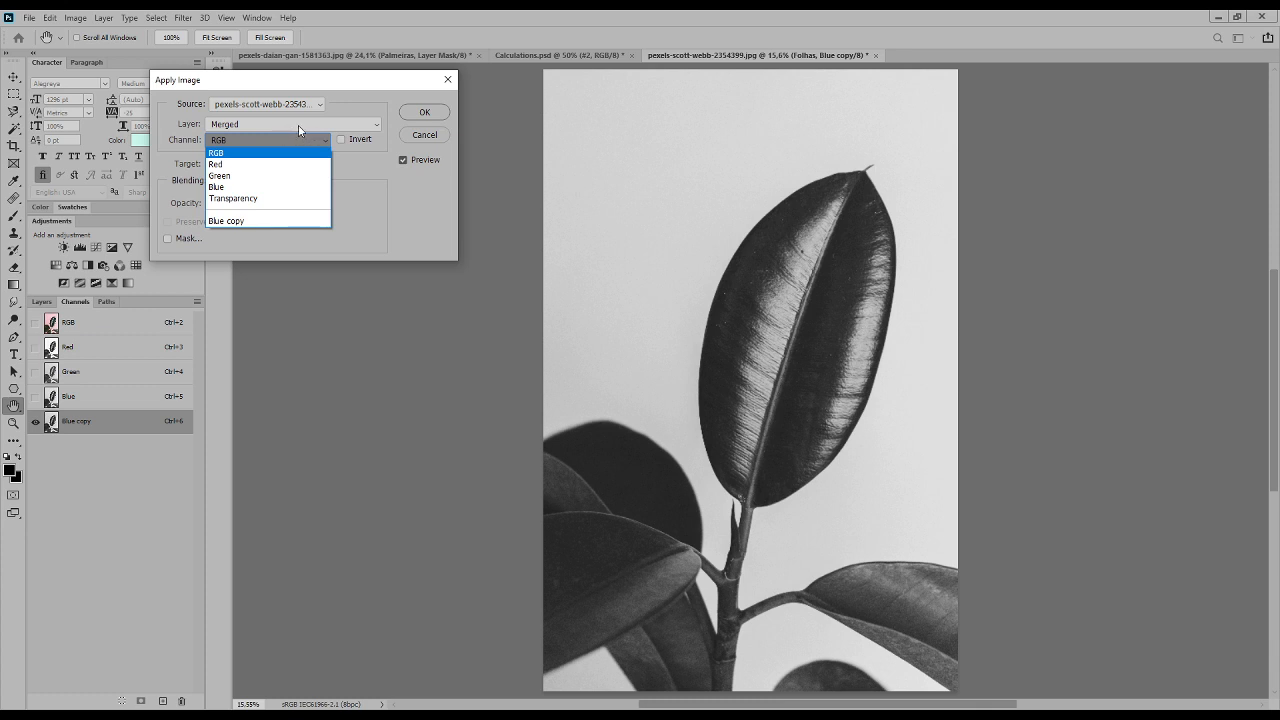
pyautogui.click(278, 190)
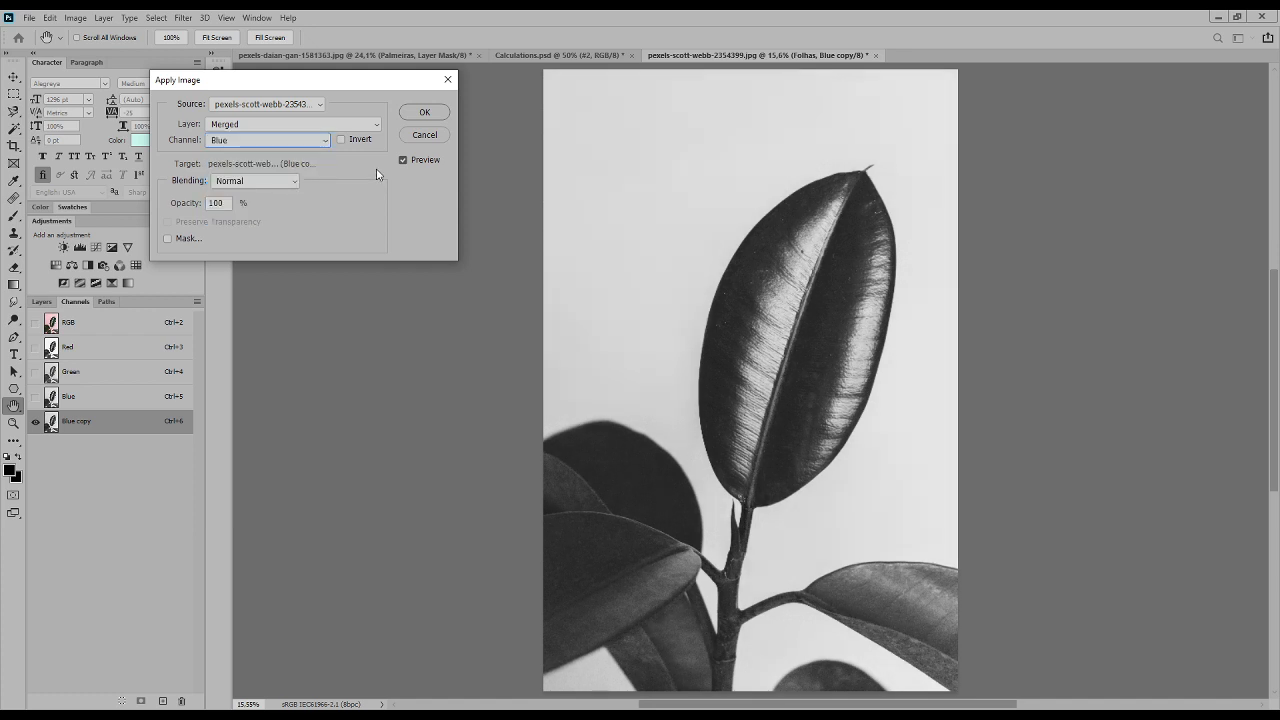
pyautogui.click(293, 179)
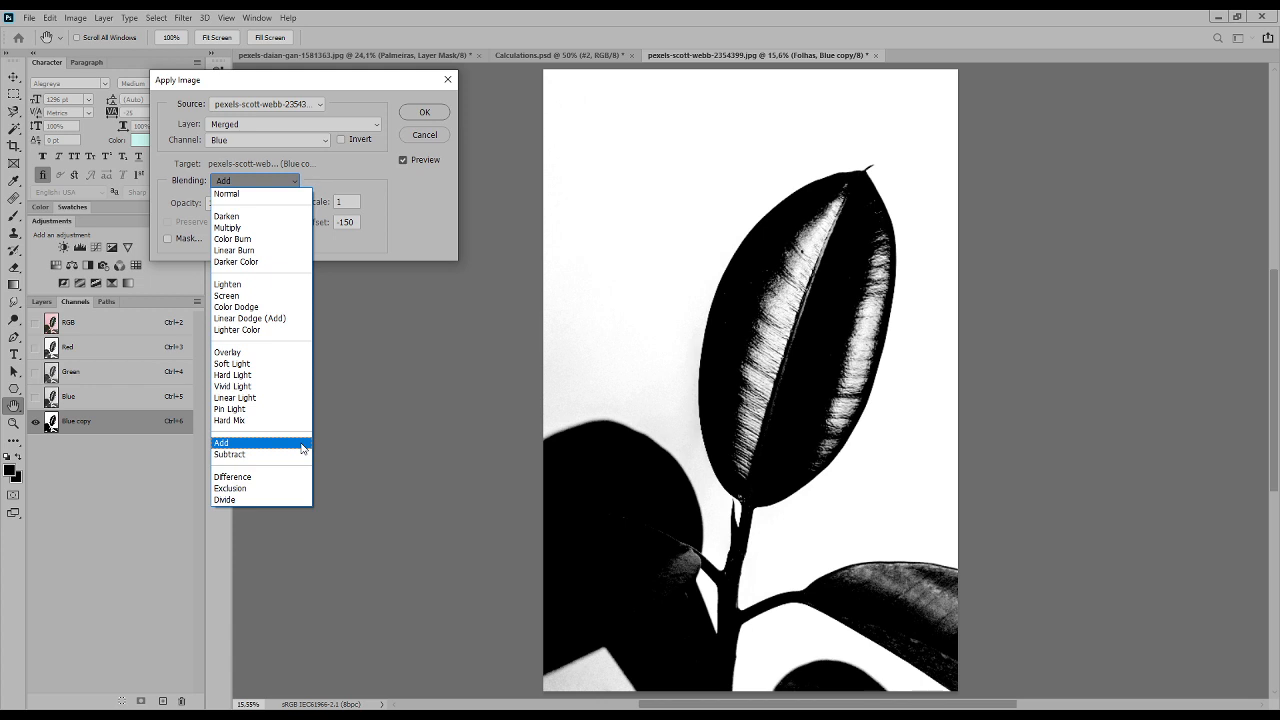
pyautogui.click(302, 447)
pyautogui.doubleClick(356, 222)
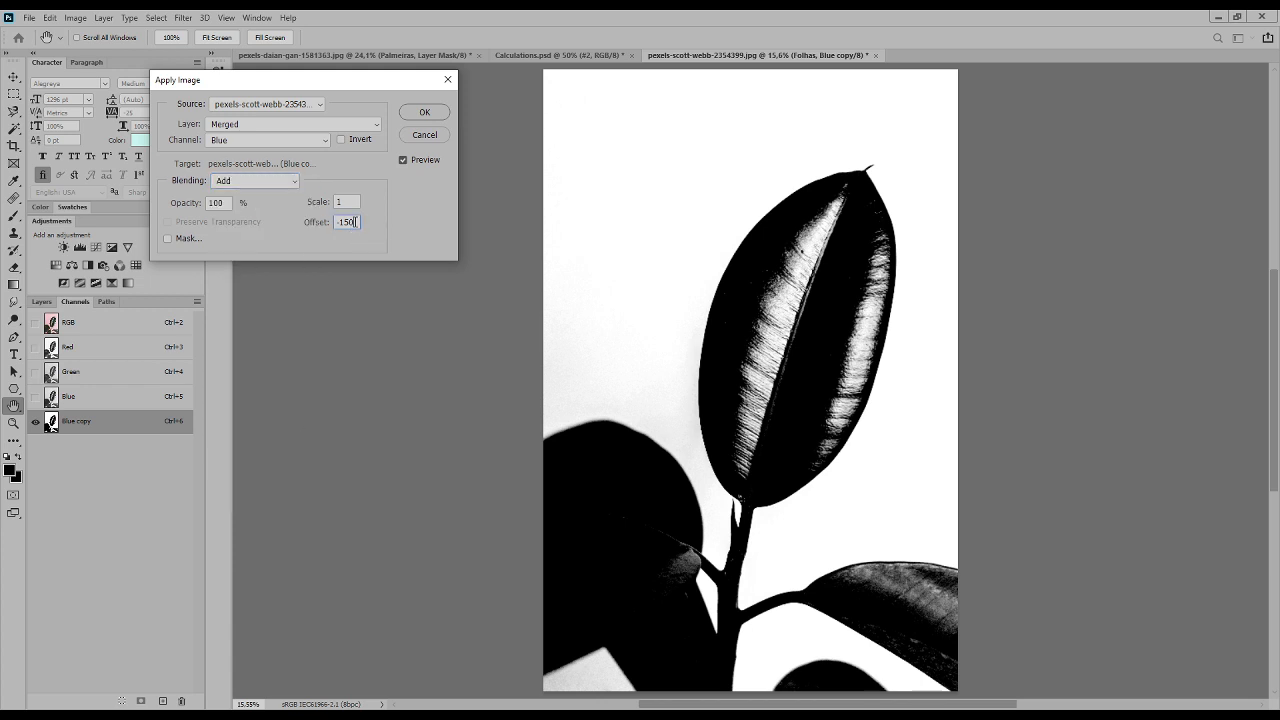
pyautogui.write('0')
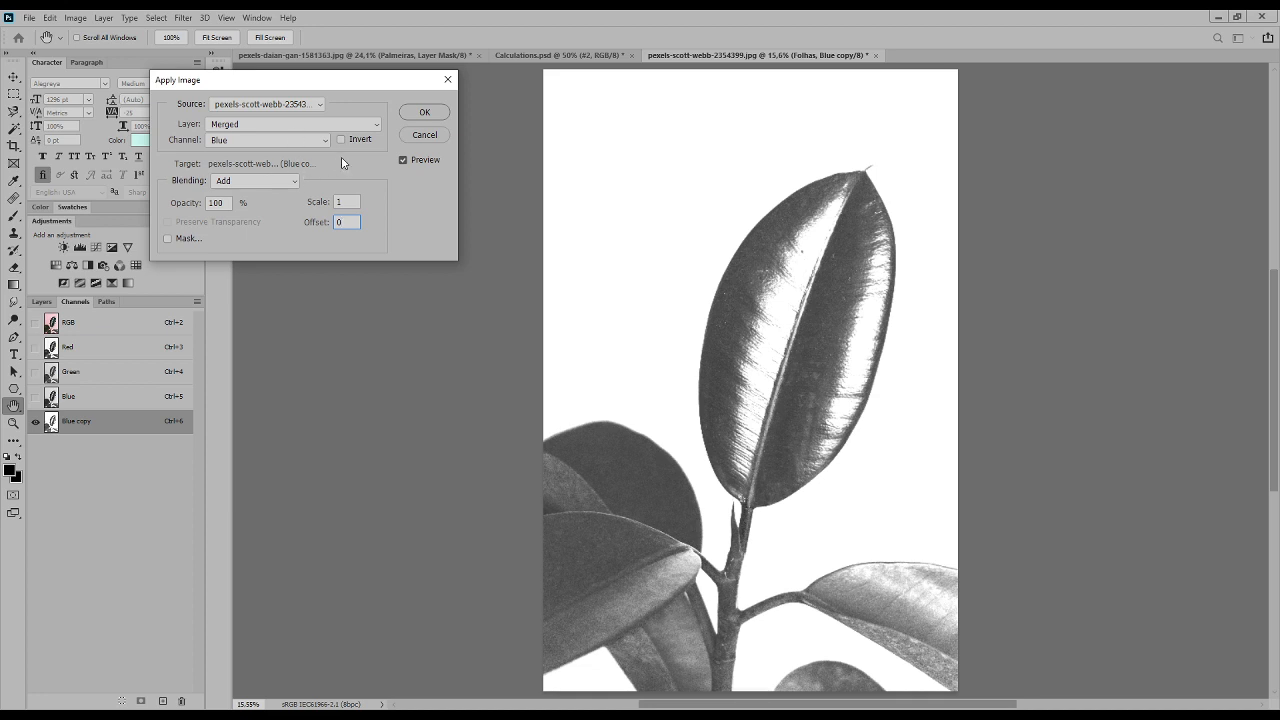
pyautogui.doubleClick(348, 222)
pyautogui.doubleClick(350, 222)
pyautogui.click(279, 181)
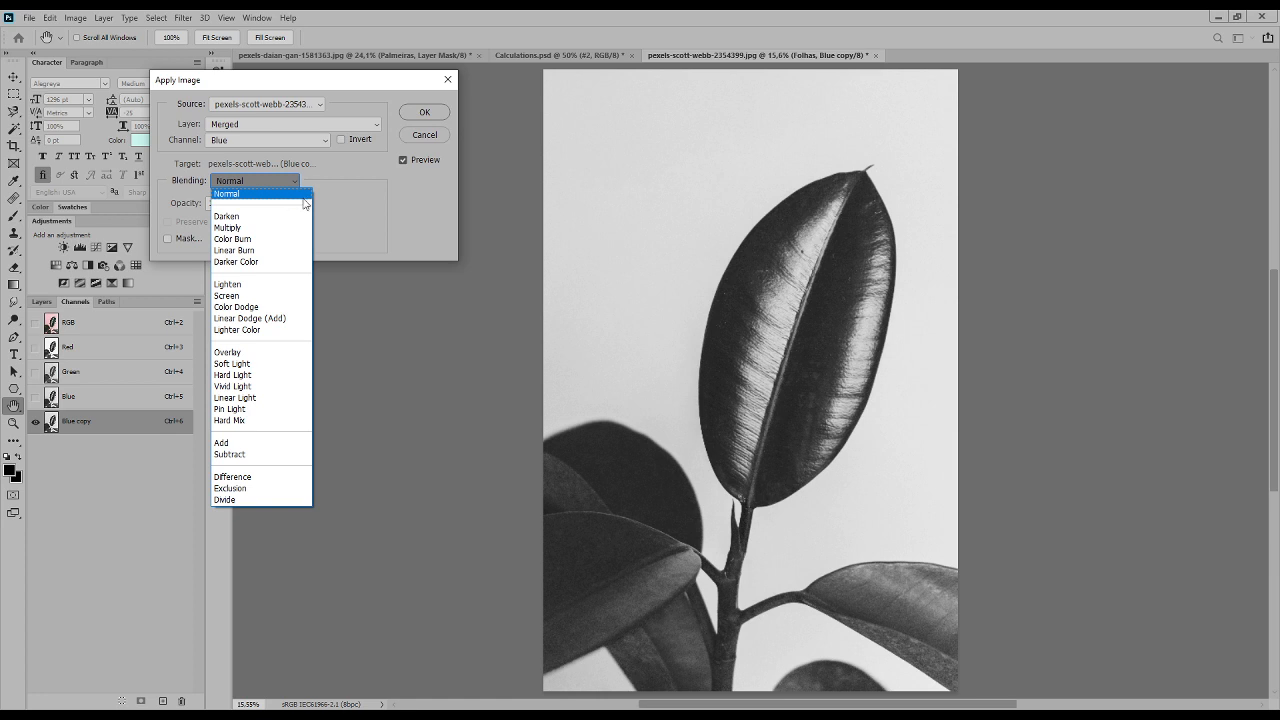
pyautogui.click(288, 443)
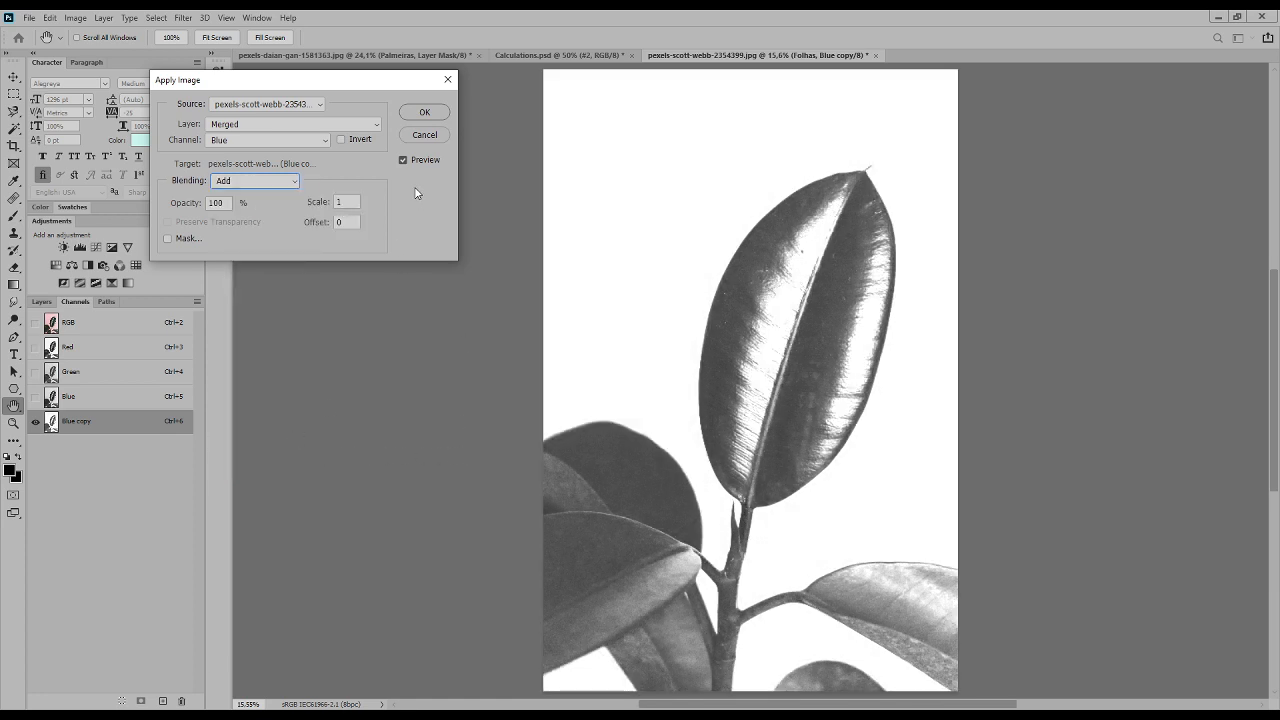
# Try progressively lower Apply Image offsets for the Blue copy channel, going down to -150.
pyautogui.click(350, 222)
pyautogui.hotkey('shift', 'Down')
pyautogui.hotkey('shift', 'Down')
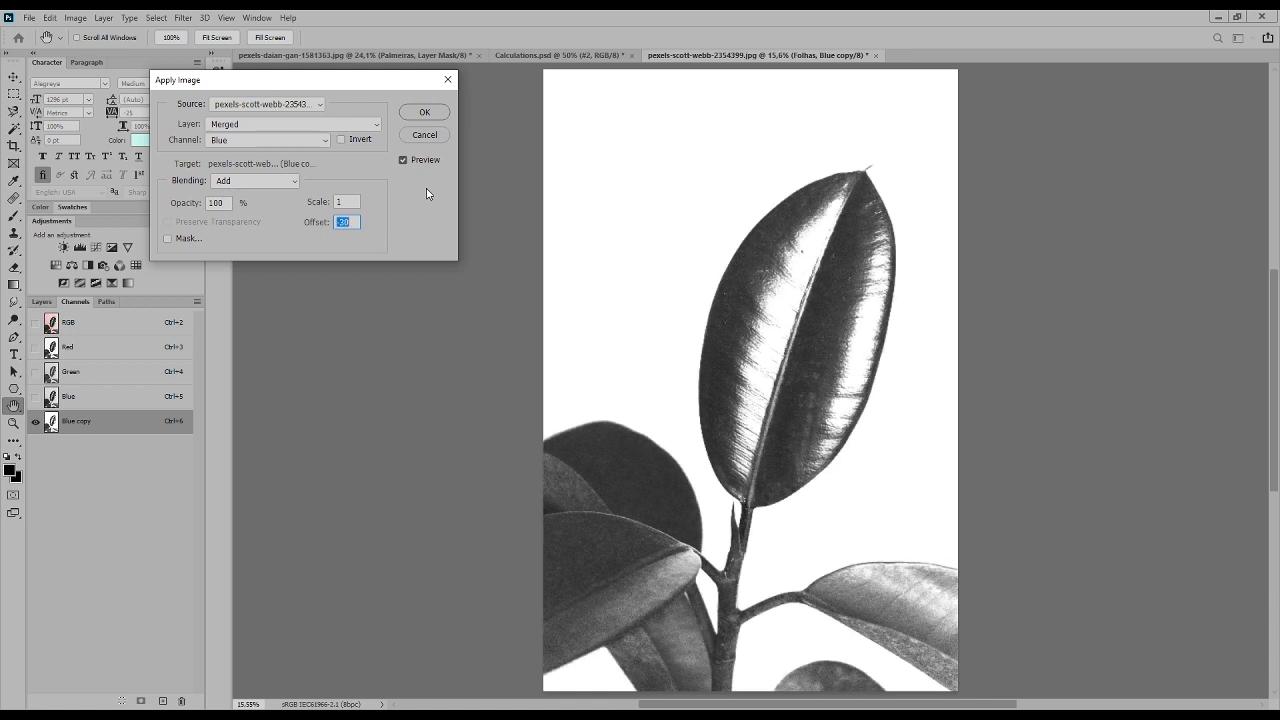
pyautogui.hotkey('shift', 'Down')
pyautogui.hotkey('shift', 'Down')
pyautogui.hotkey('shift', 'Down')
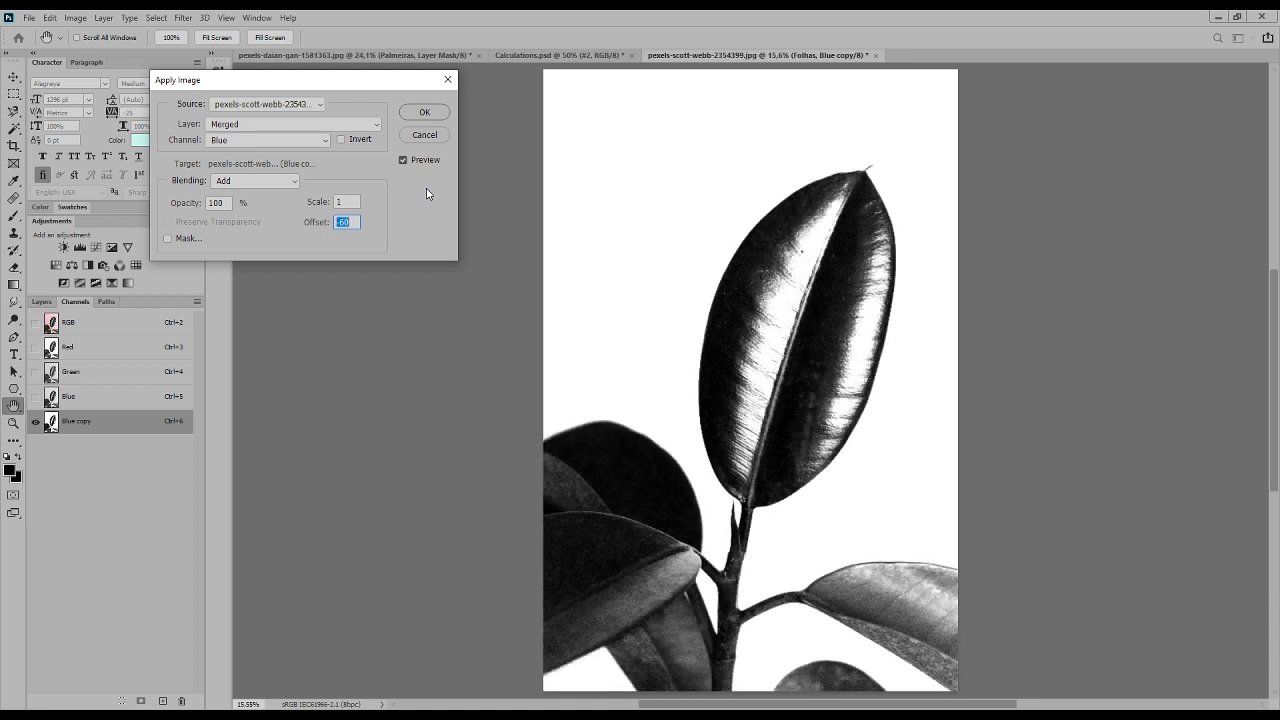
pyautogui.hotkey('shift', 'Down')
pyautogui.hotkey('shift', 'Down')
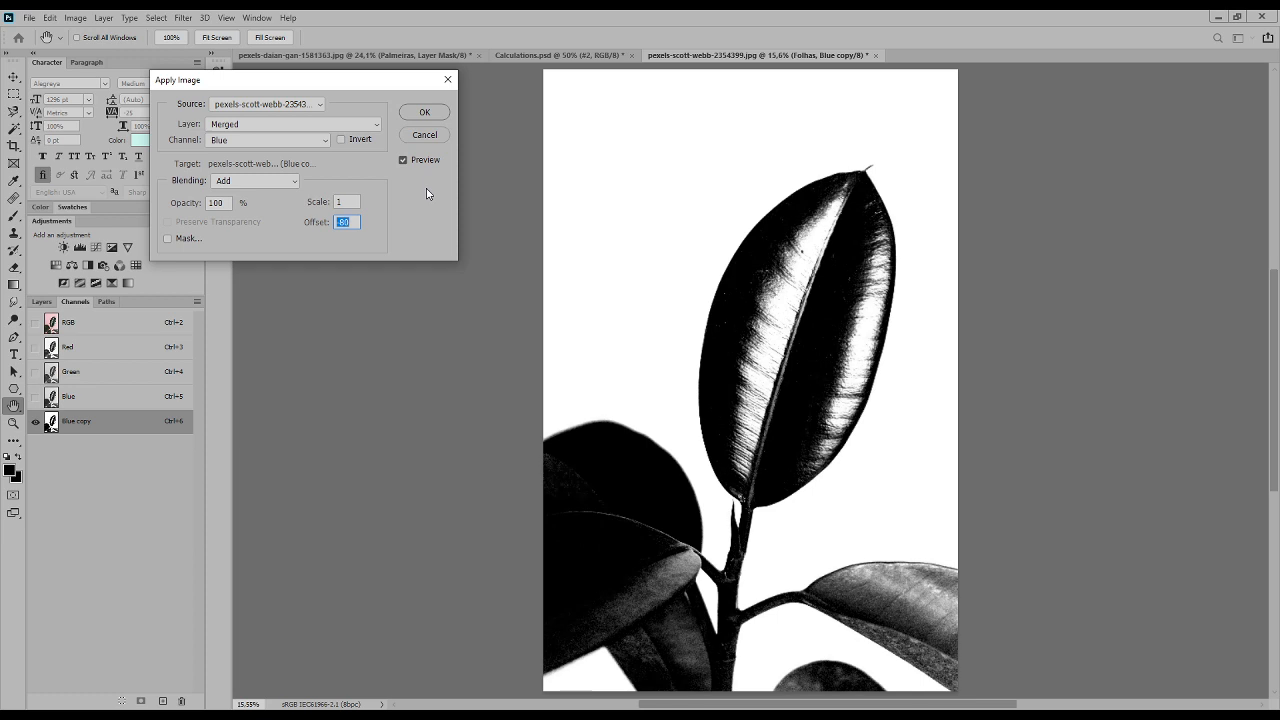
pyautogui.hotkey('shift', 'Down')
pyautogui.hotkey('shift', 'Down')
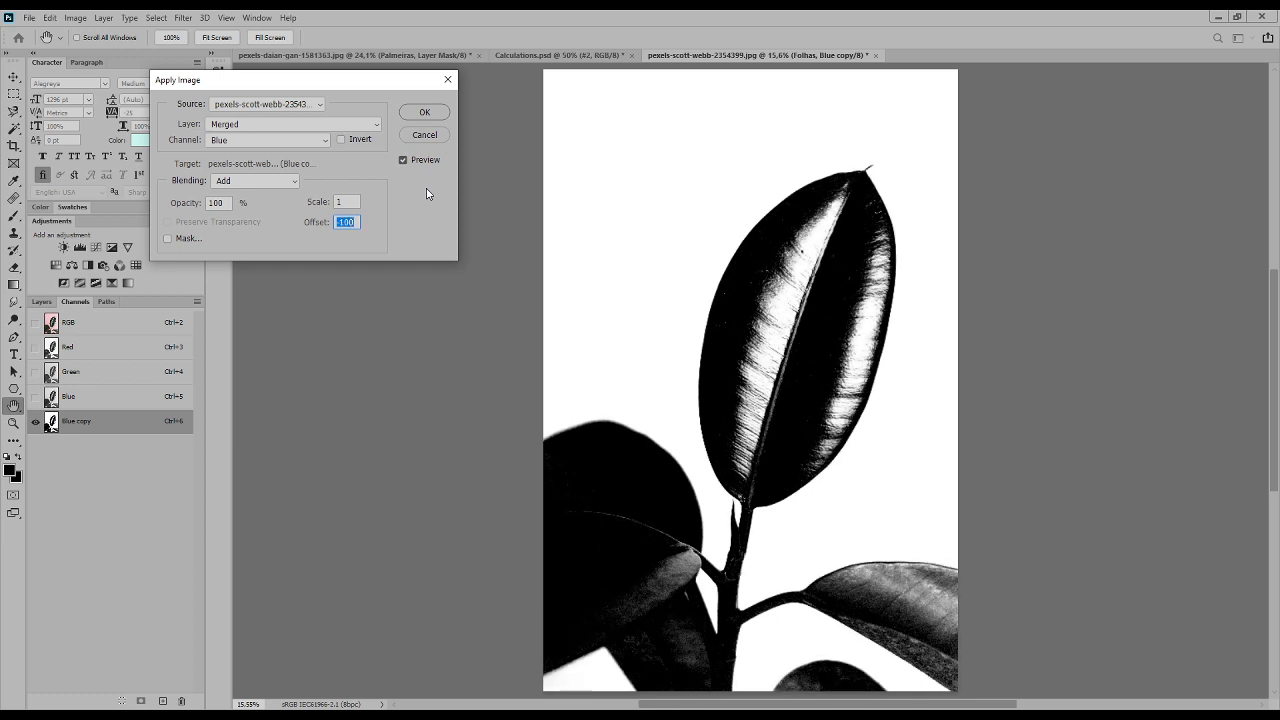
pyautogui.hotkey('shift', 'Down')
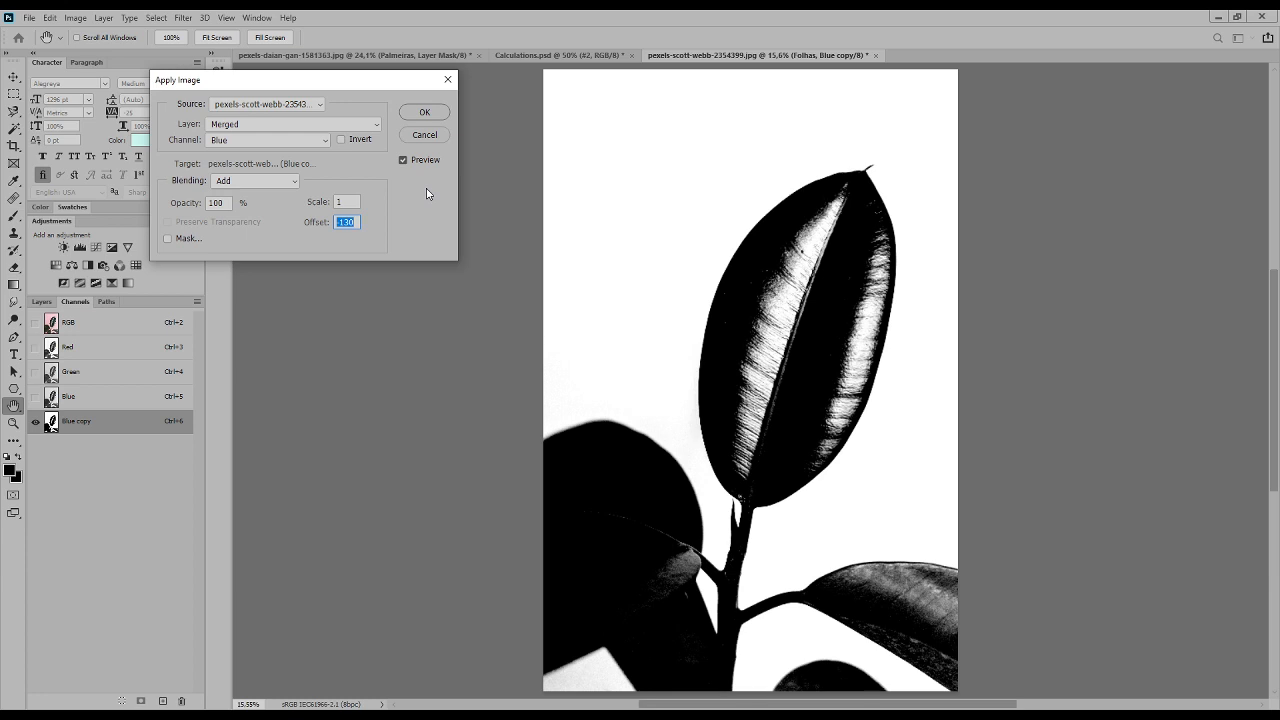
pyautogui.hotkey('shift', 'Down')
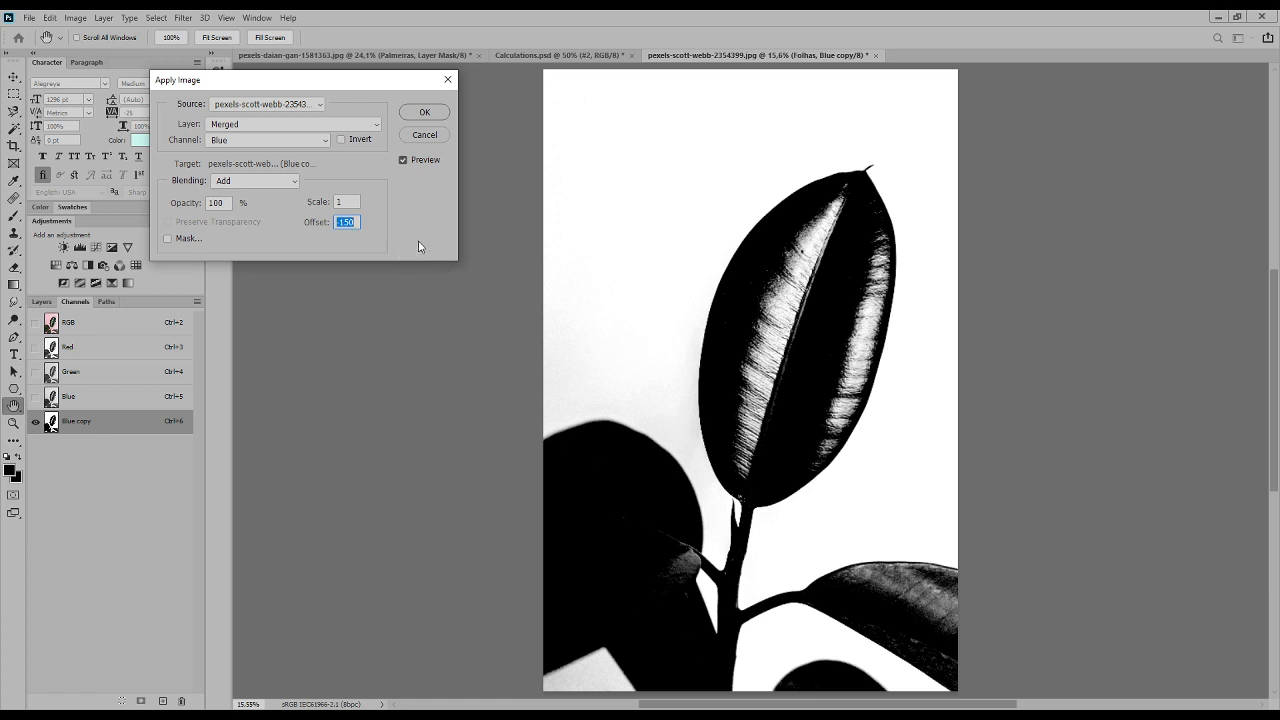
# Apply the Blue channel with Add blending and an offset of -100, and rename the Blue copy channel "B Add B -100".
pyautogui.write('-100')
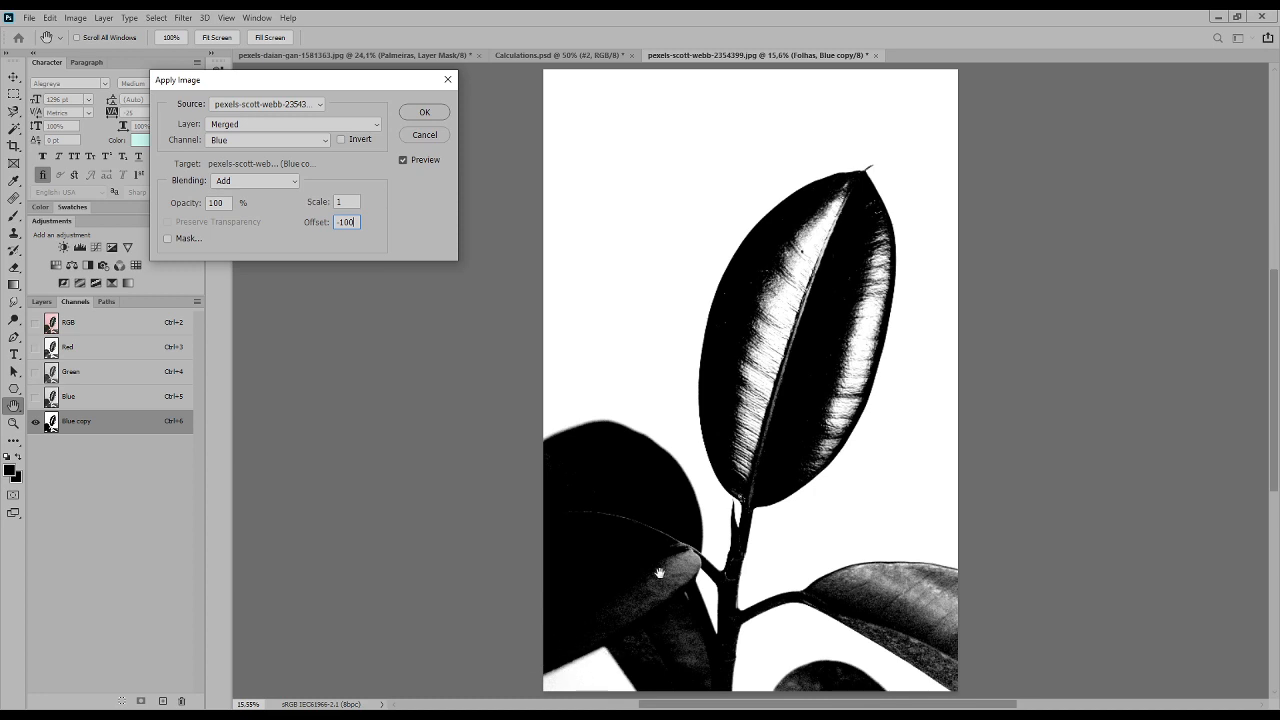
pyautogui.click(423, 113)
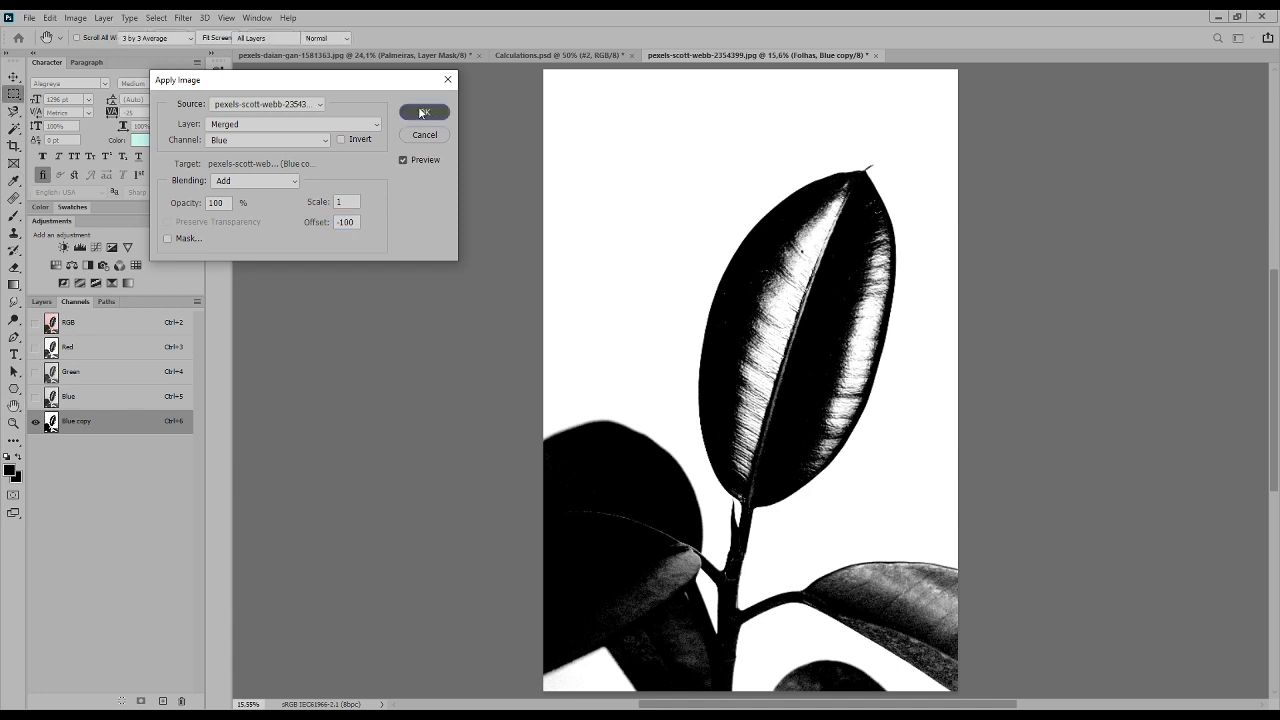
pyautogui.doubleClick(78, 421)
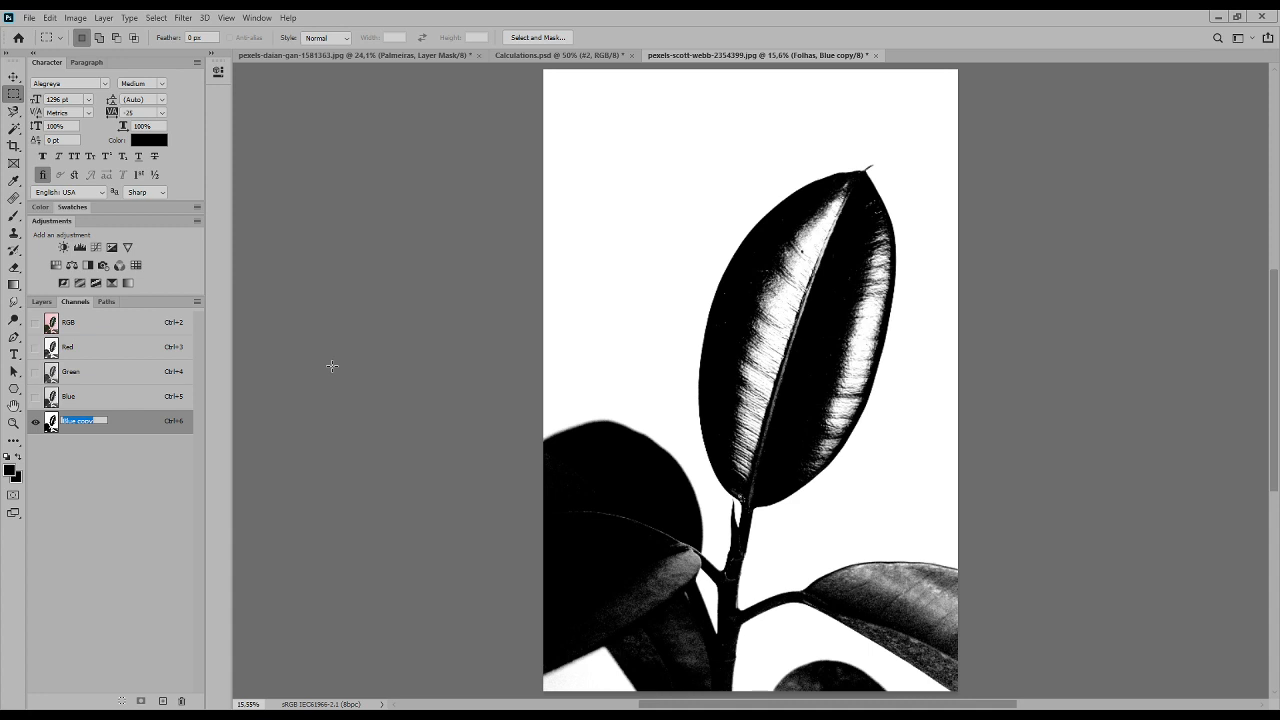
pyautogui.write('B Add B -100')
pyautogui.press('Return')
# Duplicate the Blue channel again and compare it with the Red channel, leaving the new Blue copy active.
pyautogui.moveTo(55, 399); pyautogui.dragTo(163, 700)
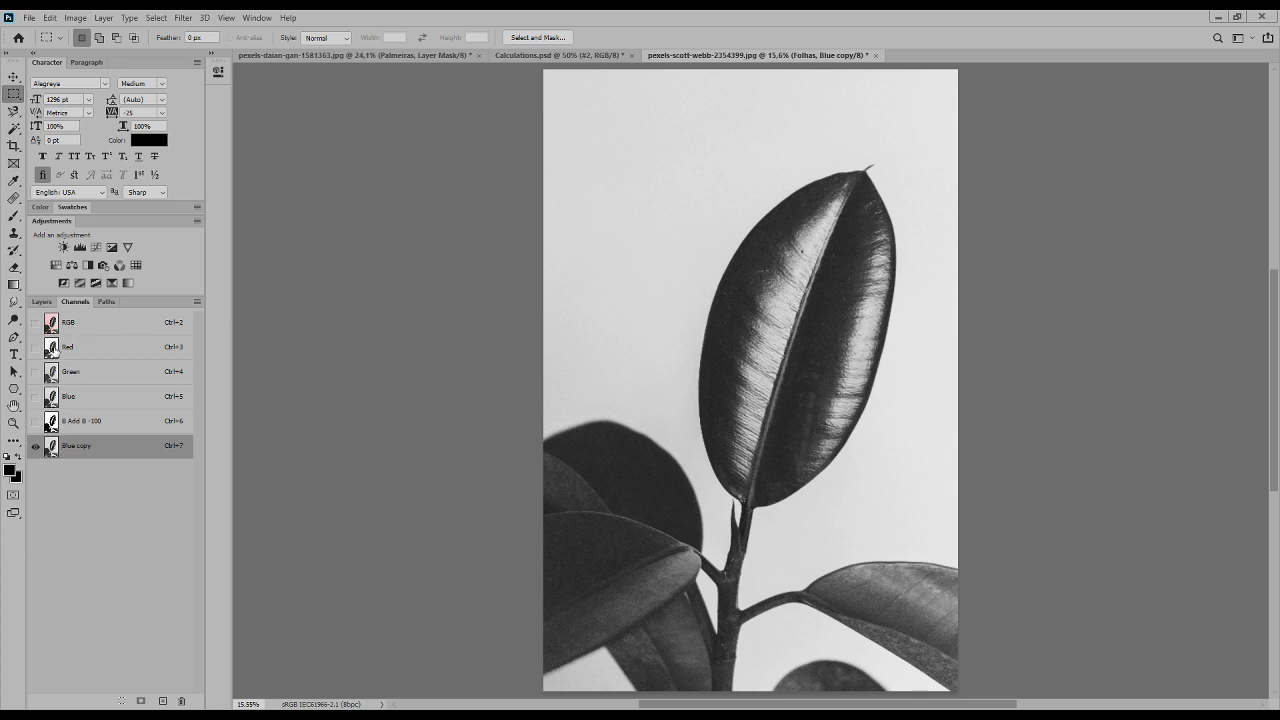
pyautogui.click(54, 348)
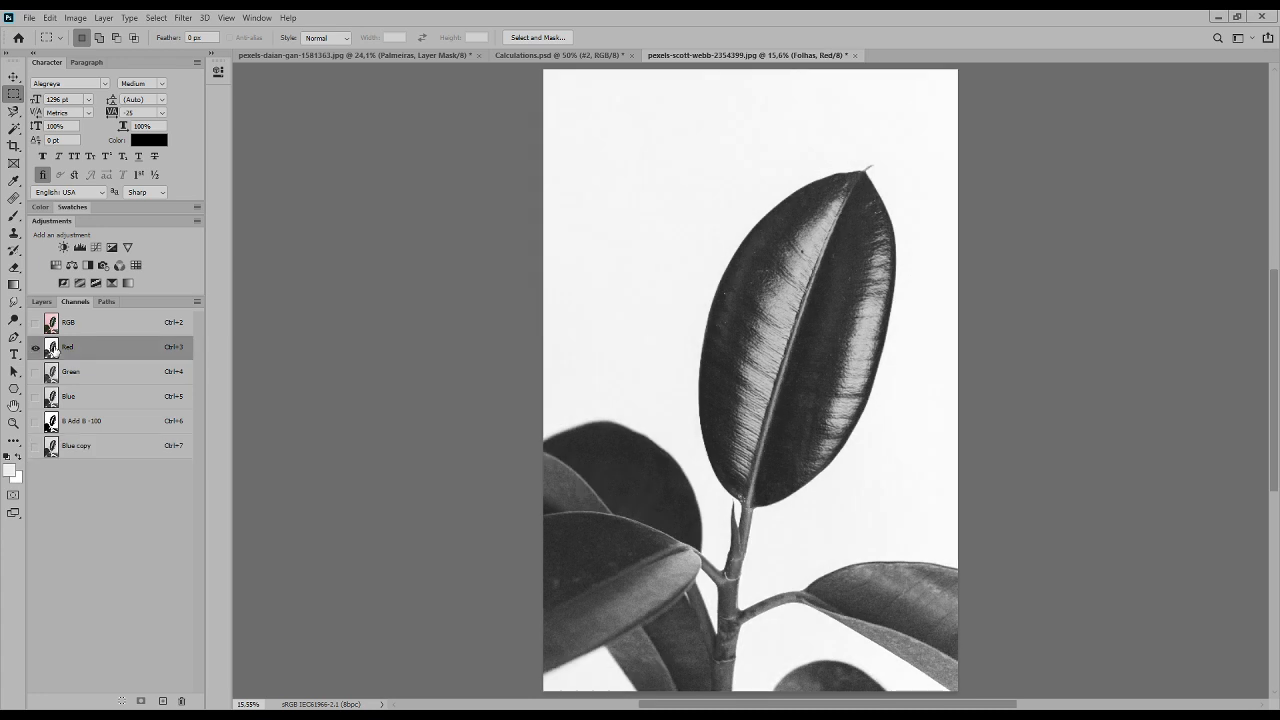
pyautogui.click(54, 446)
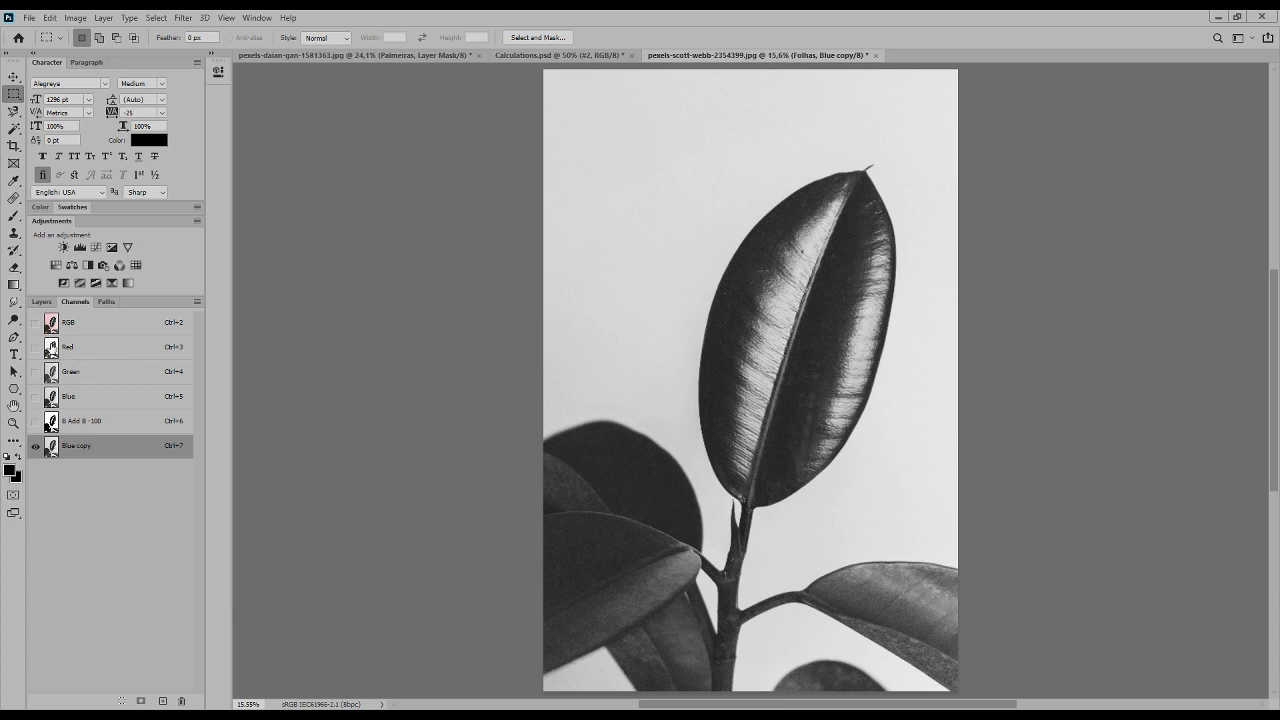
pyautogui.click(51, 349)
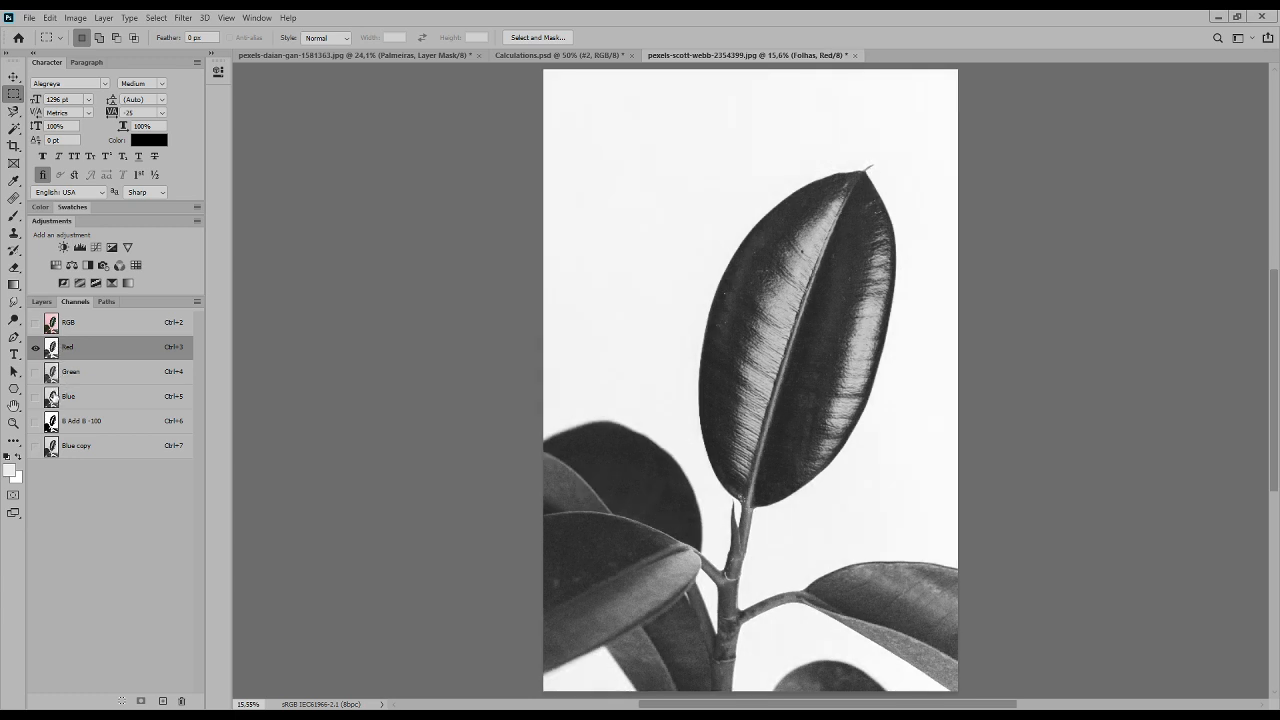
pyautogui.click(52, 397)
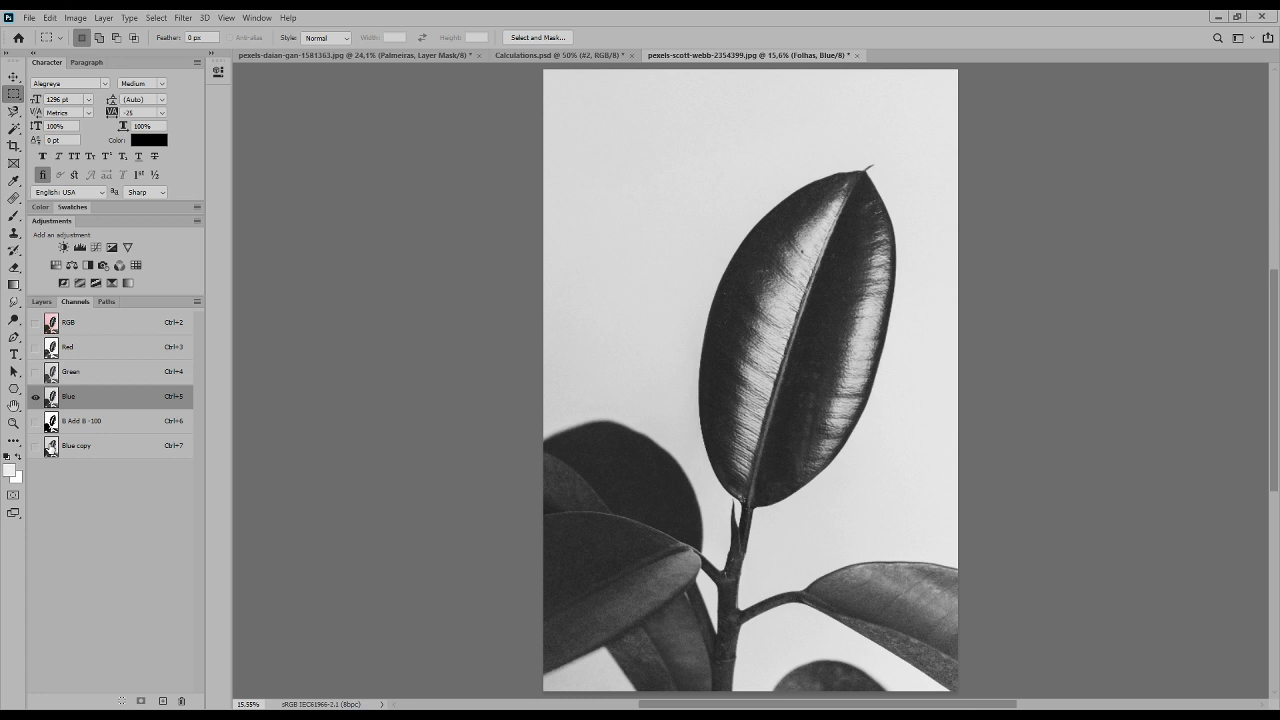
pyautogui.click(49, 448)
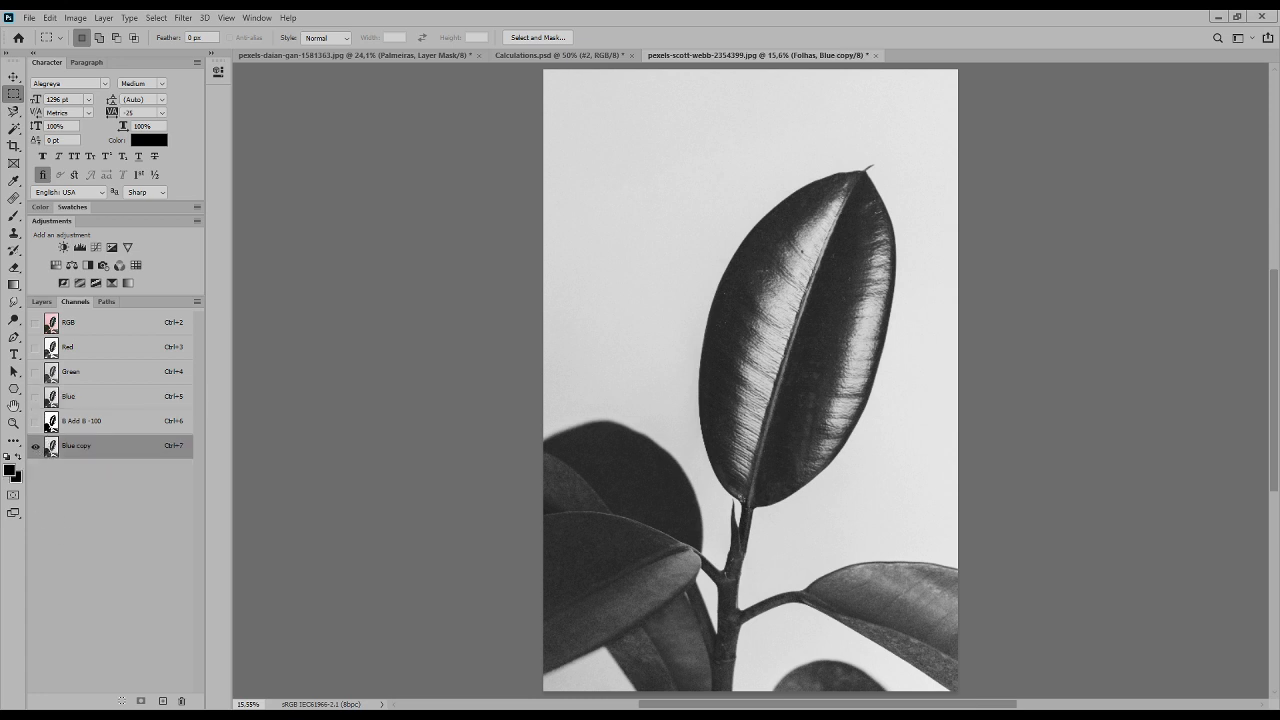
# Open Apply Image for the new Blue copy channel with Red as the source channel and an offset of 0.
pyautogui.click(84, 19)
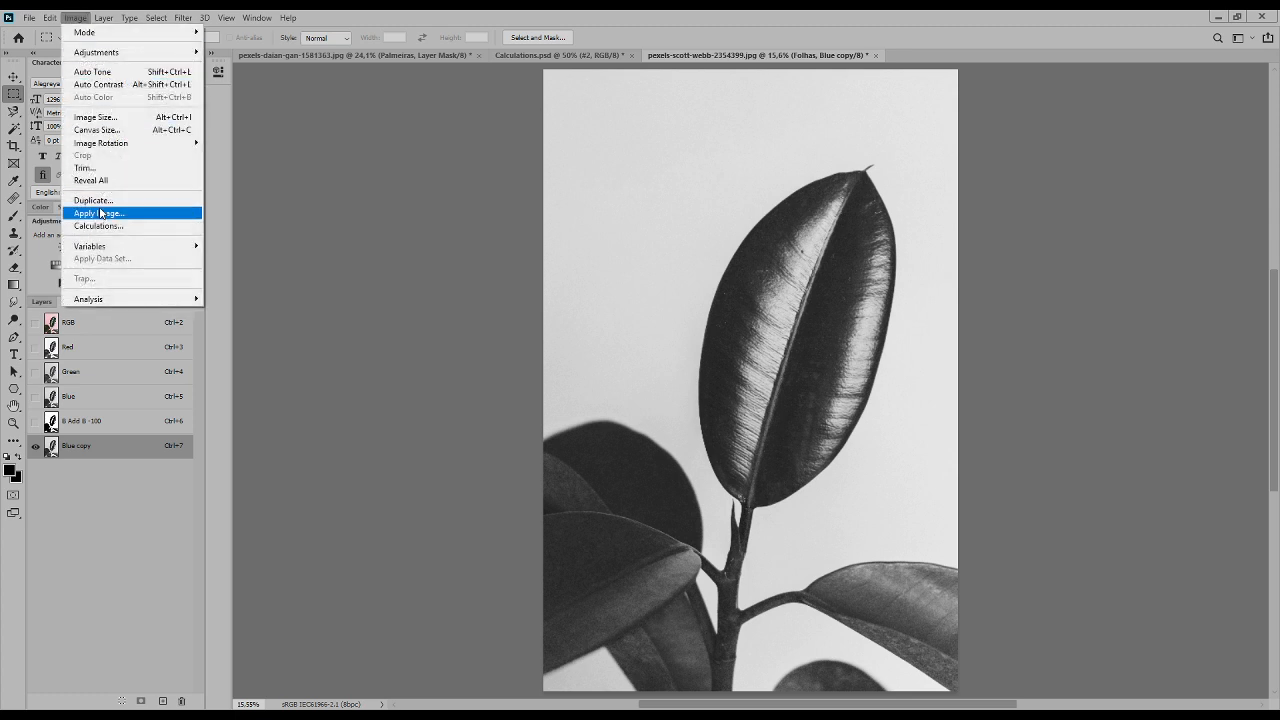
pyautogui.click(100, 213)
pyautogui.click(280, 142)
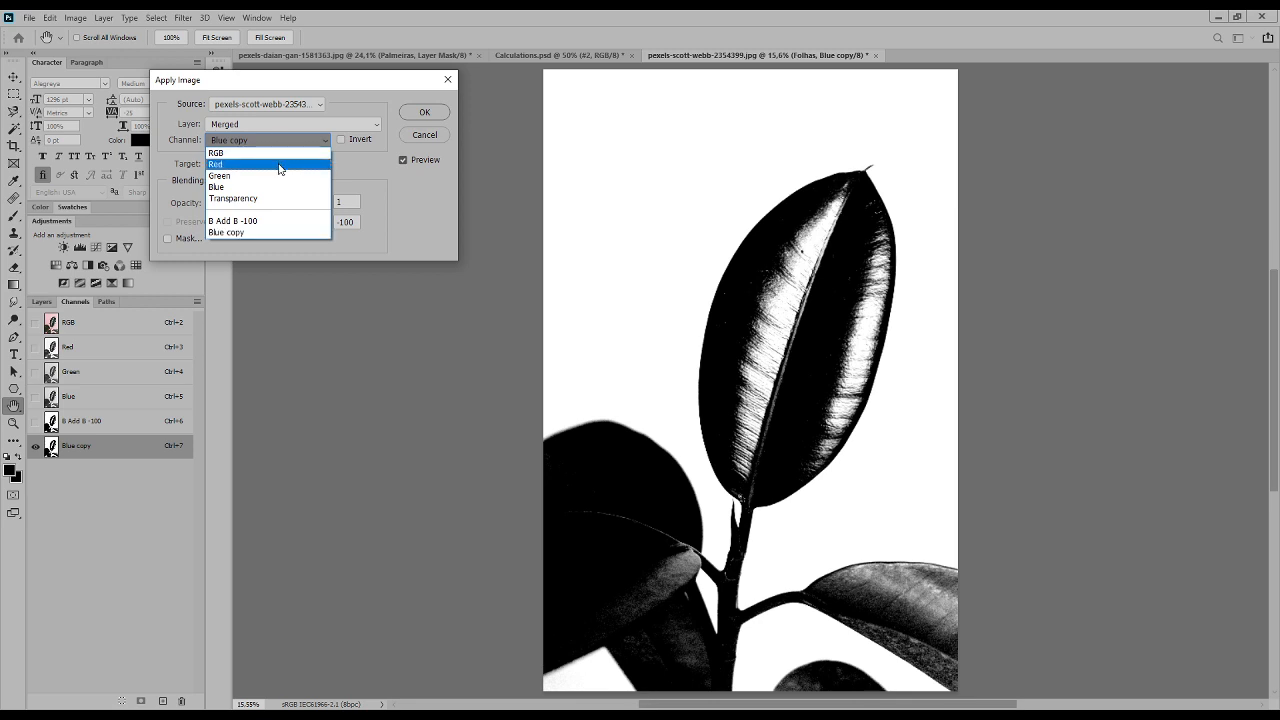
pyautogui.click(280, 166)
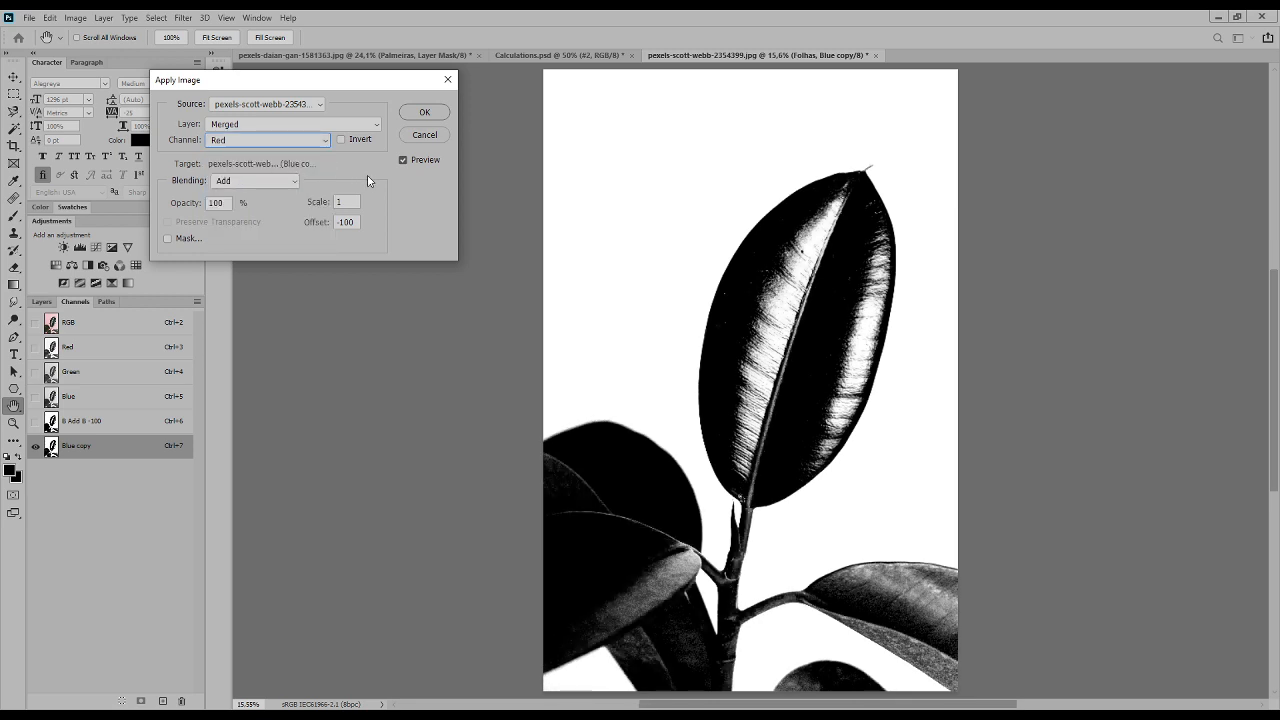
pyautogui.doubleClick(352, 222)
pyautogui.write('0')
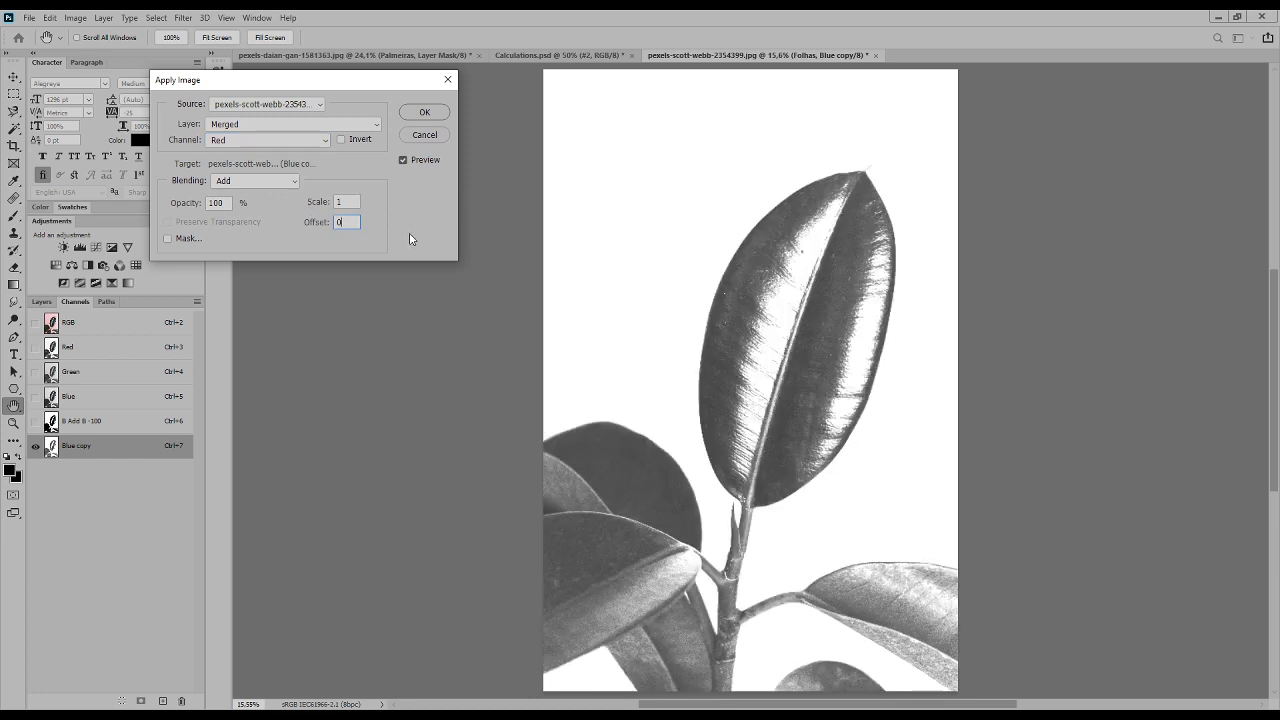
# Compare the Add blending preview with Blue and Red as the source channel at an offset of 0.
pyautogui.click(293, 181)
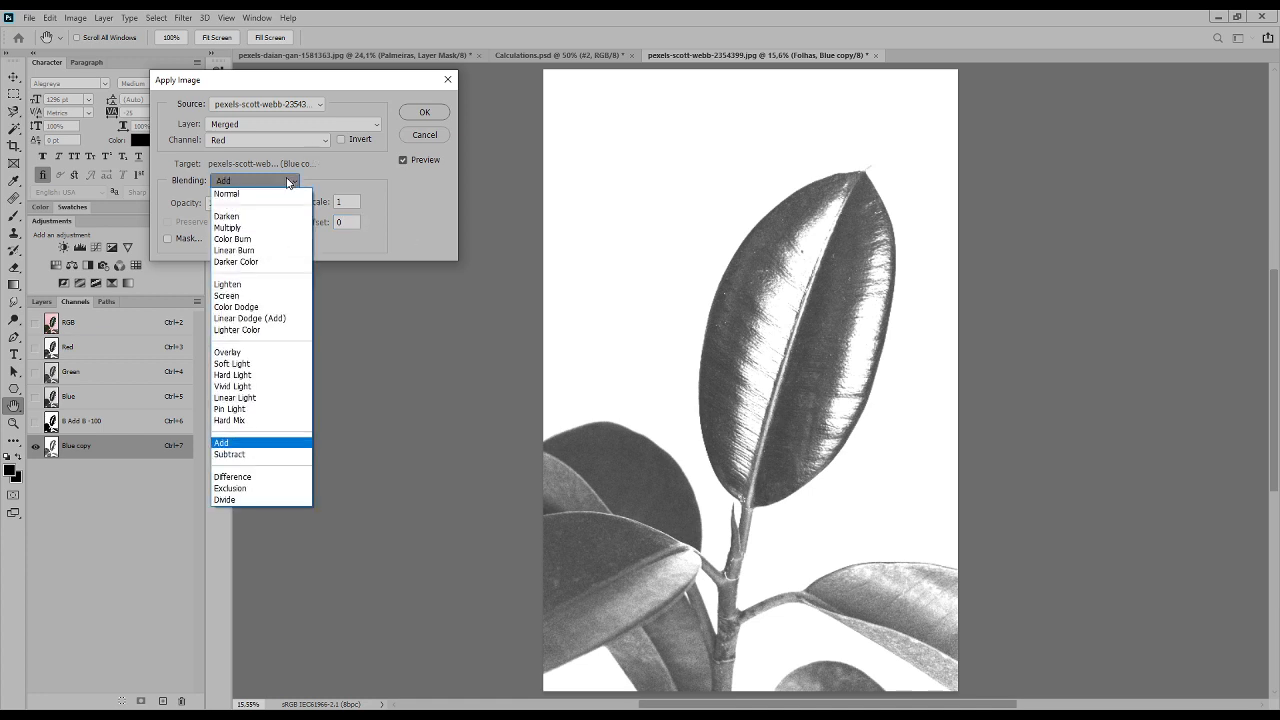
pyautogui.click(295, 182)
pyautogui.click(294, 140)
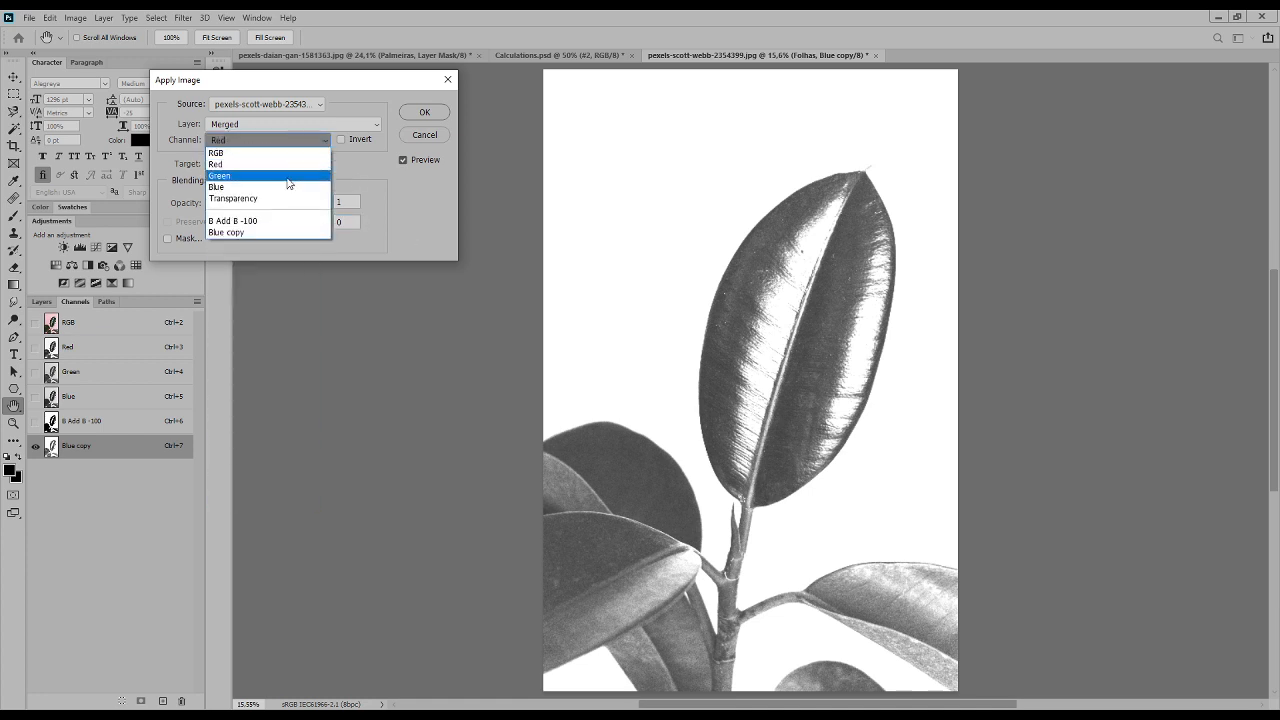
pyautogui.click(288, 188)
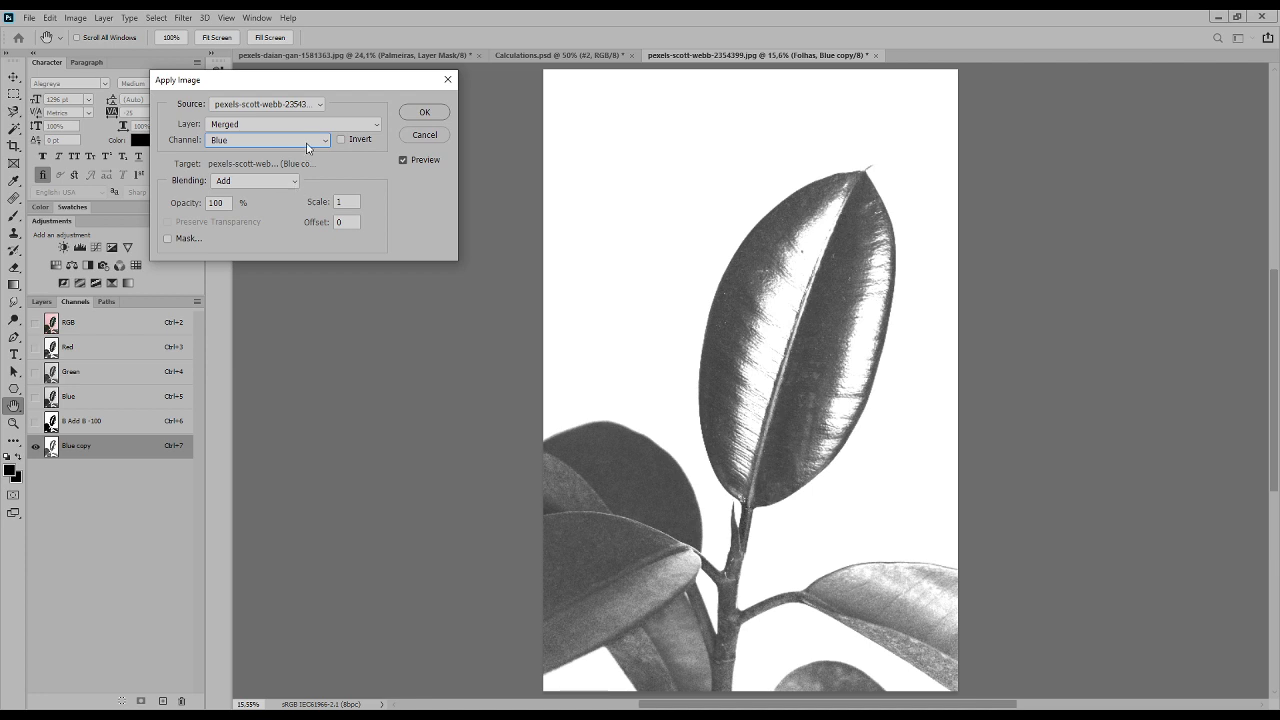
pyautogui.click(307, 148)
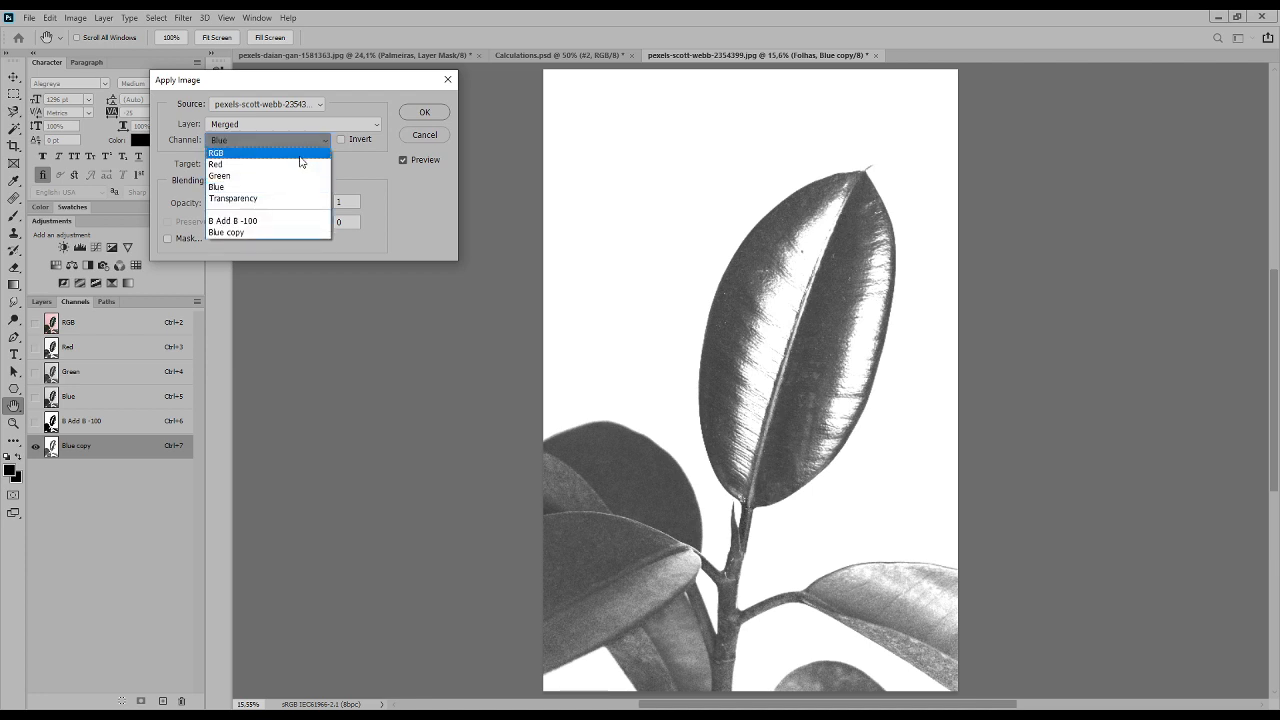
pyautogui.click(300, 165)
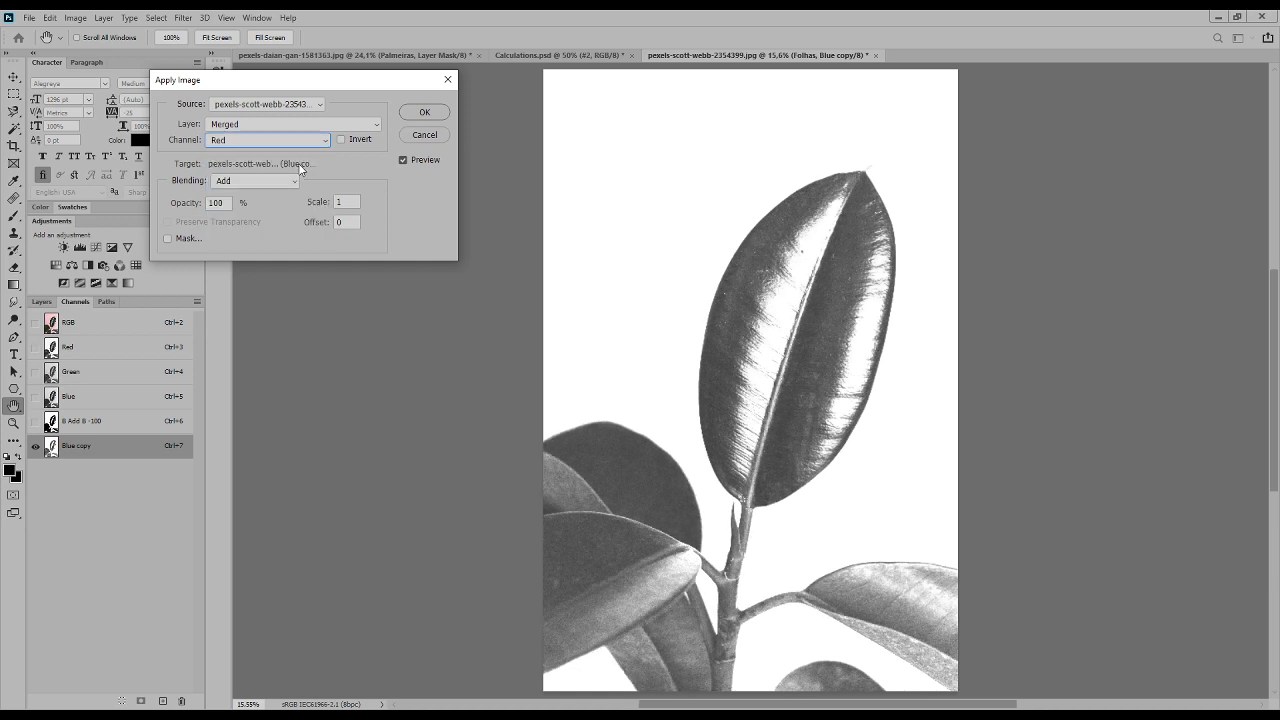
pyautogui.click(302, 147)
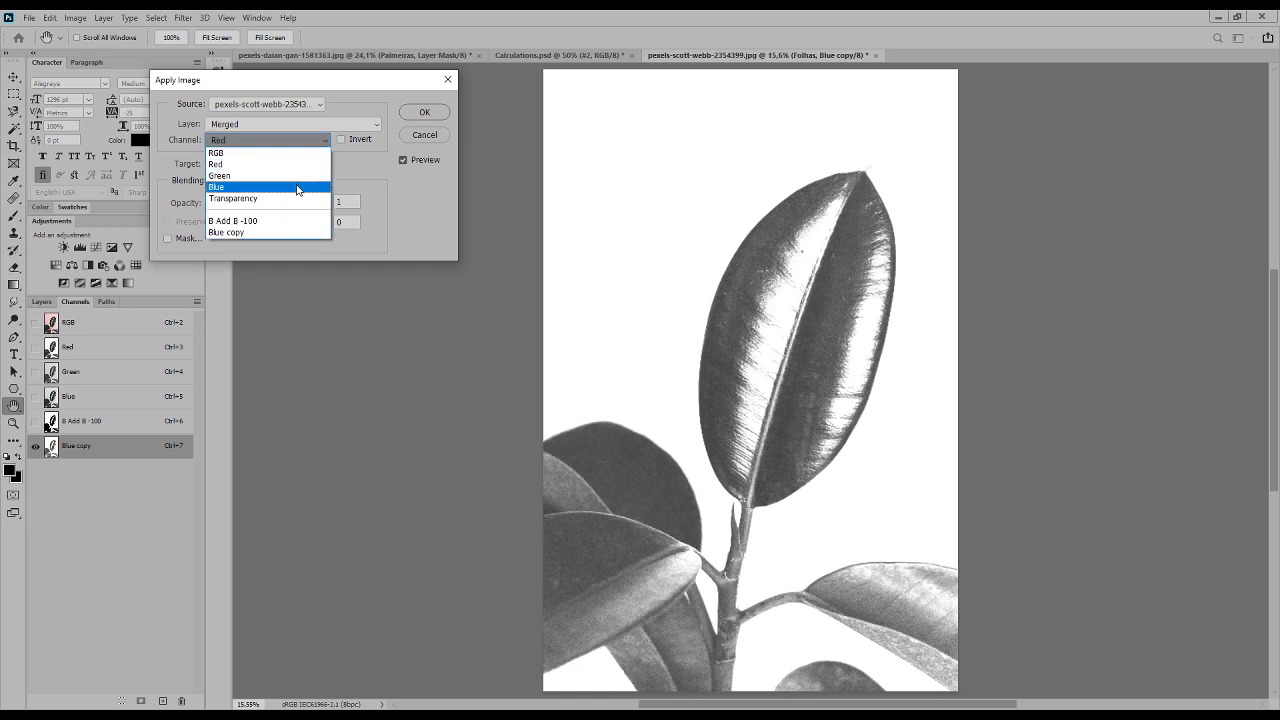
pyautogui.click(297, 187)
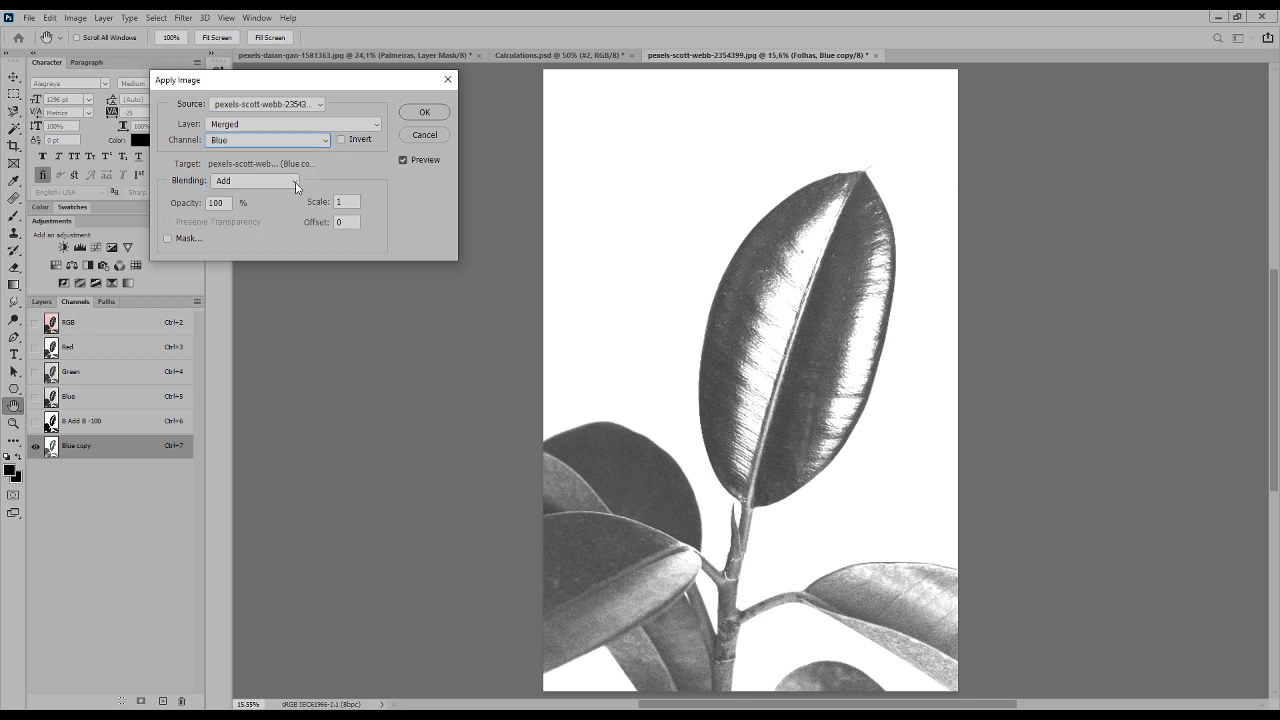
# Set the Apply Image offset to -100 and compare the Blue and Red source channels, leaving Red selected.
pyautogui.doubleClick(340, 221)
pyautogui.write('-100')
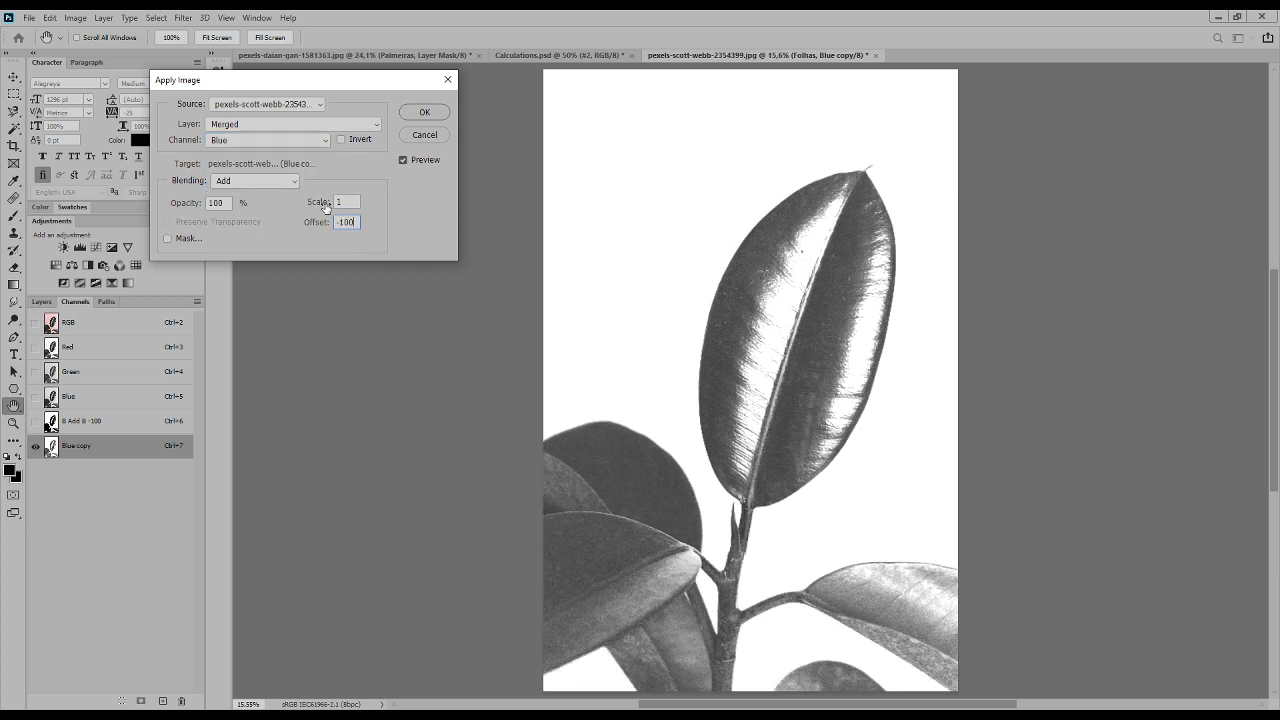
pyautogui.click(307, 147)
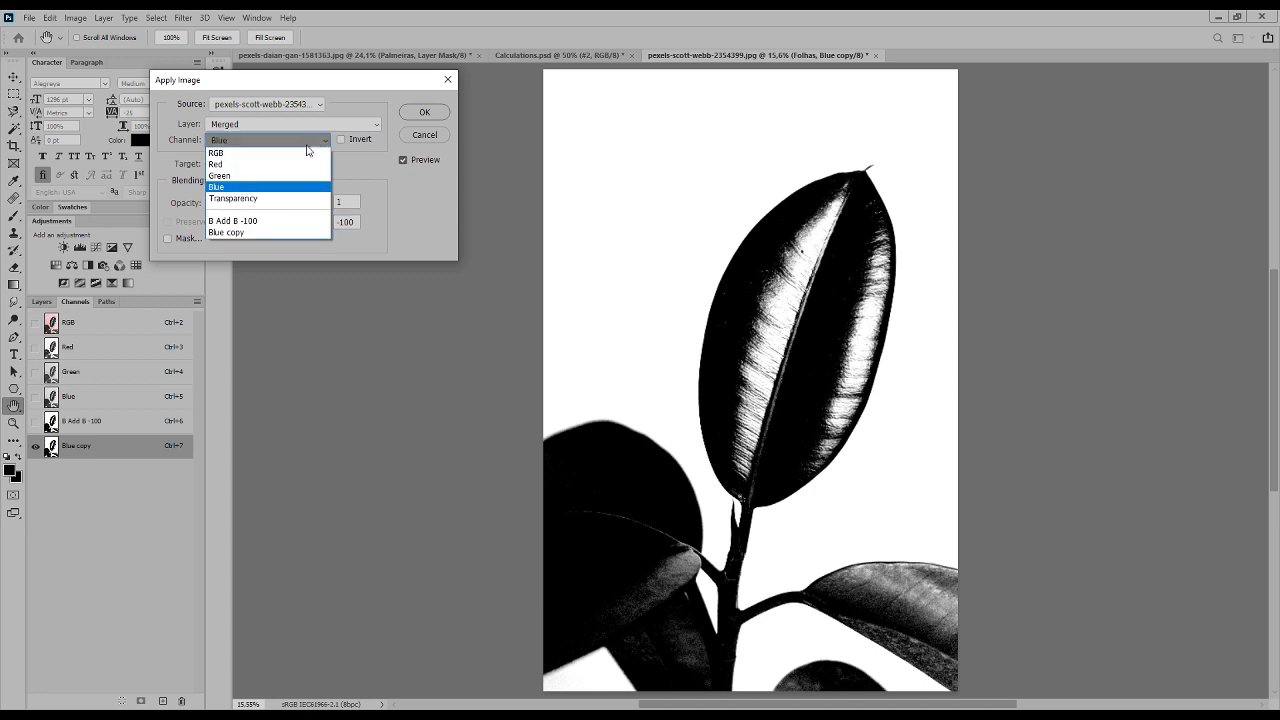
pyautogui.click(307, 165)
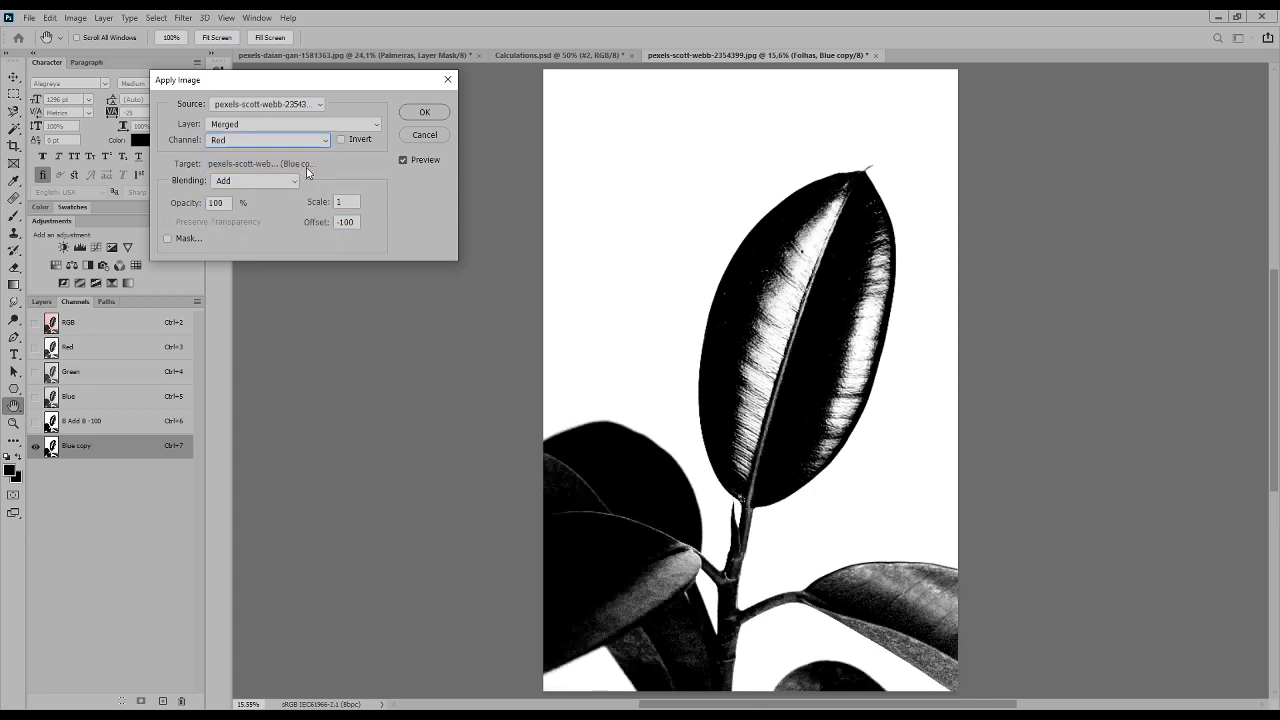
pyautogui.click(308, 142)
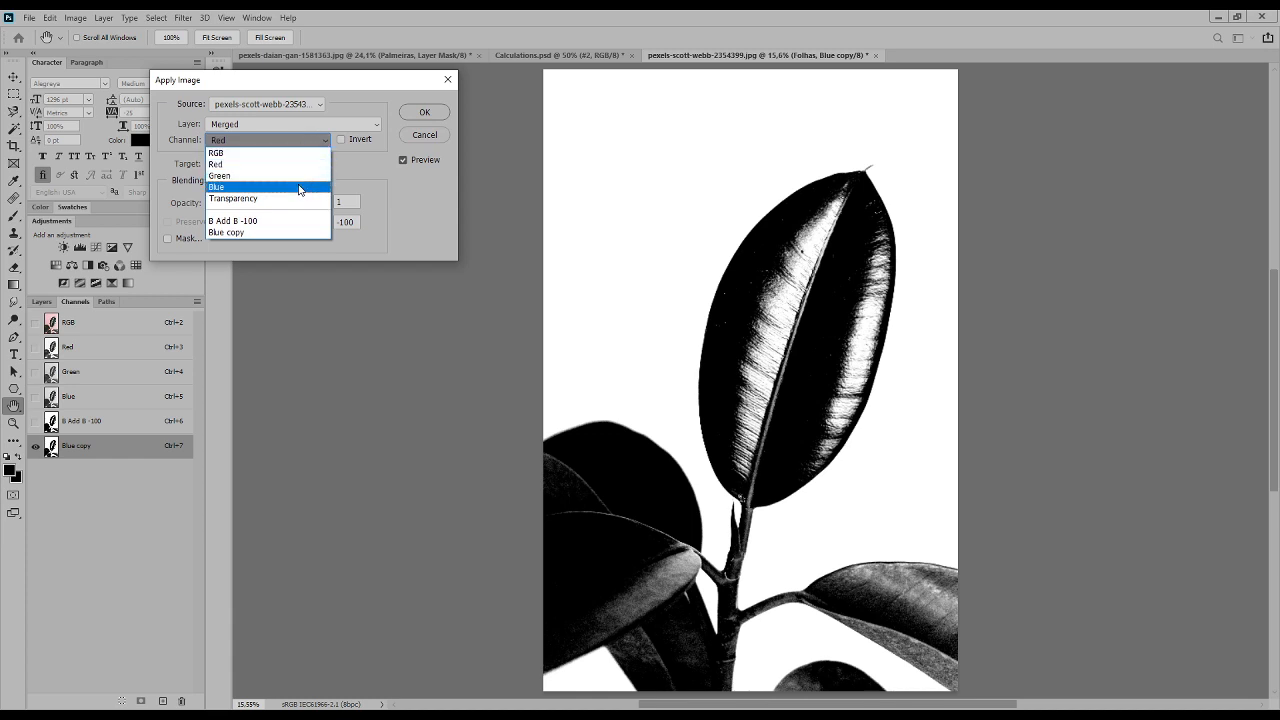
pyautogui.click(298, 188)
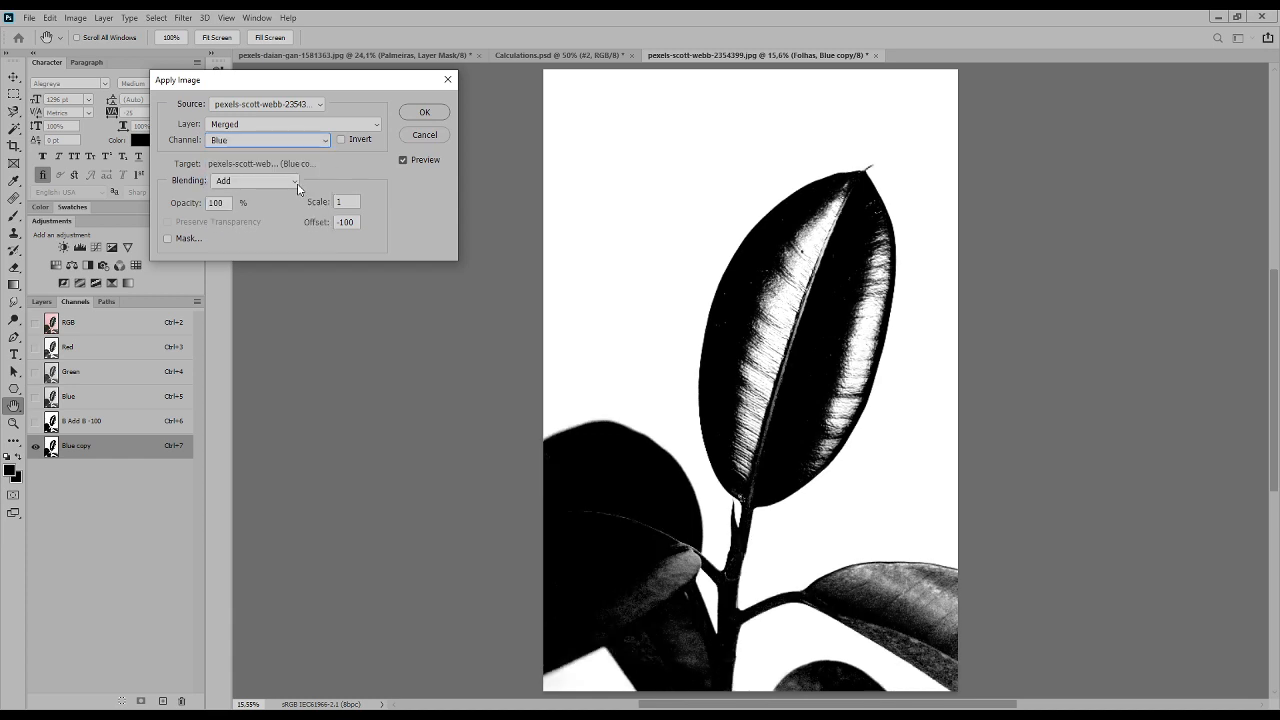
pyautogui.click(305, 147)
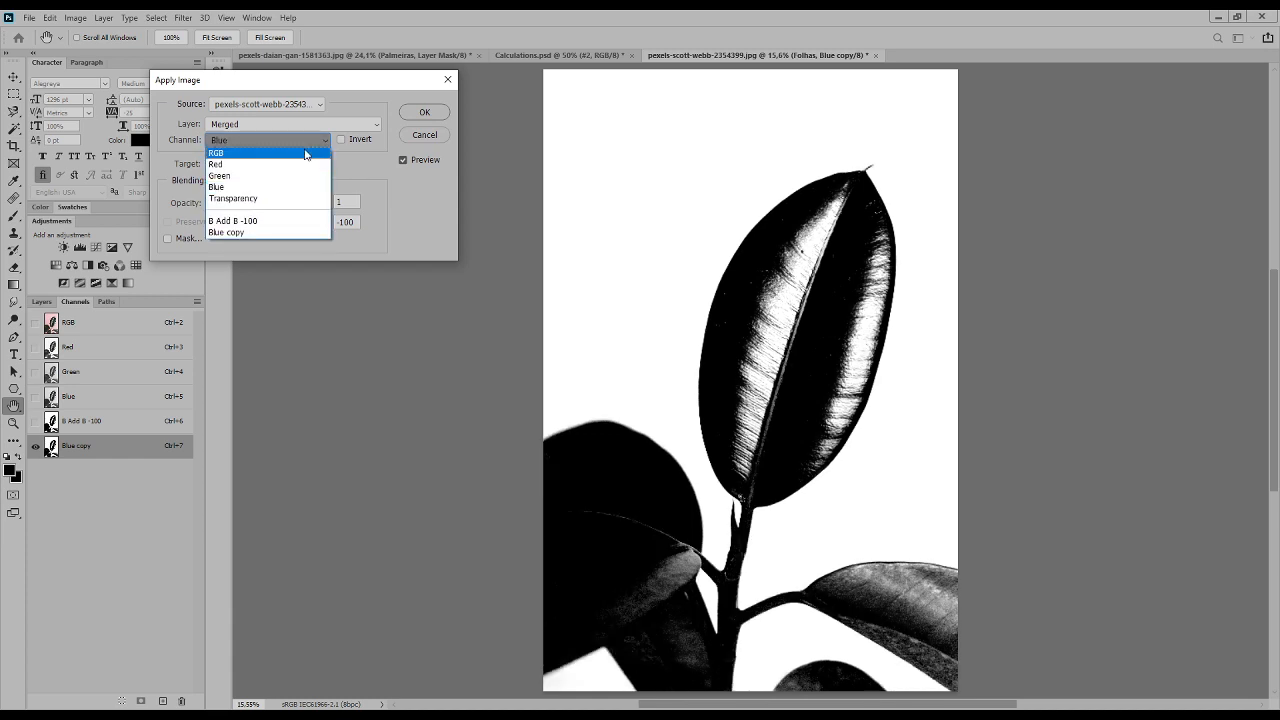
pyautogui.click(305, 167)
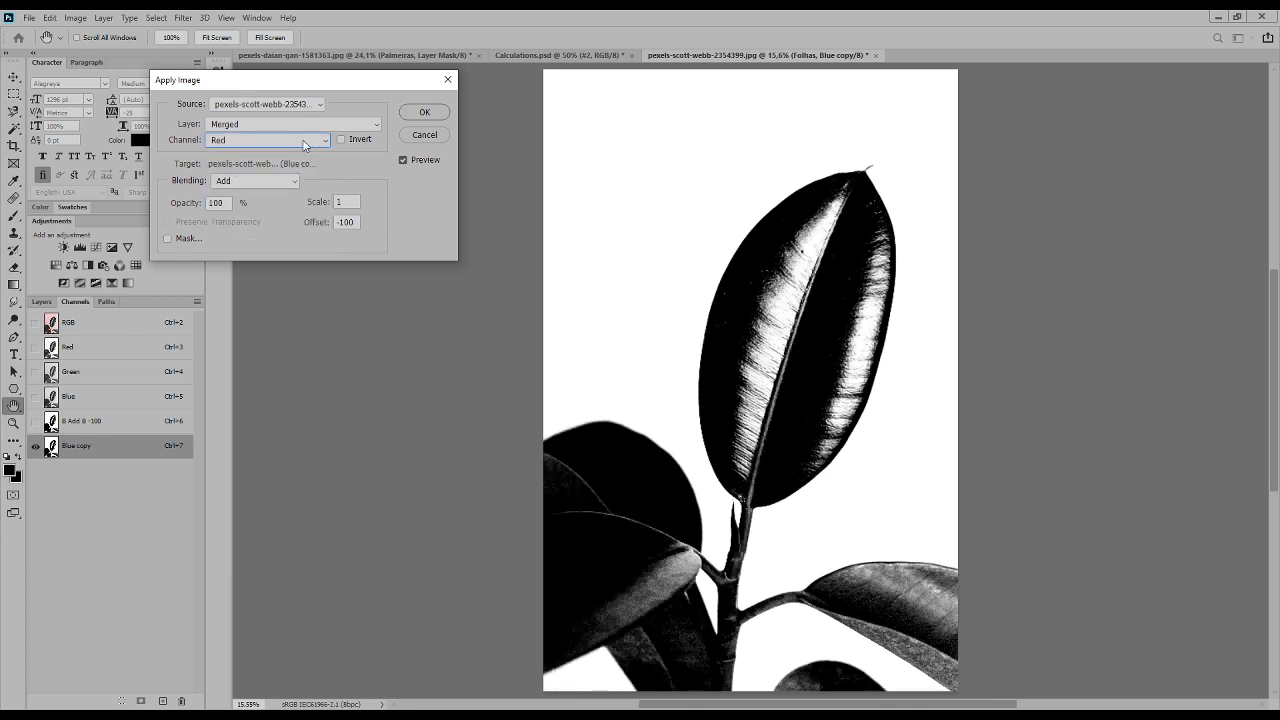
pyautogui.click(306, 145)
pyautogui.click(303, 187)
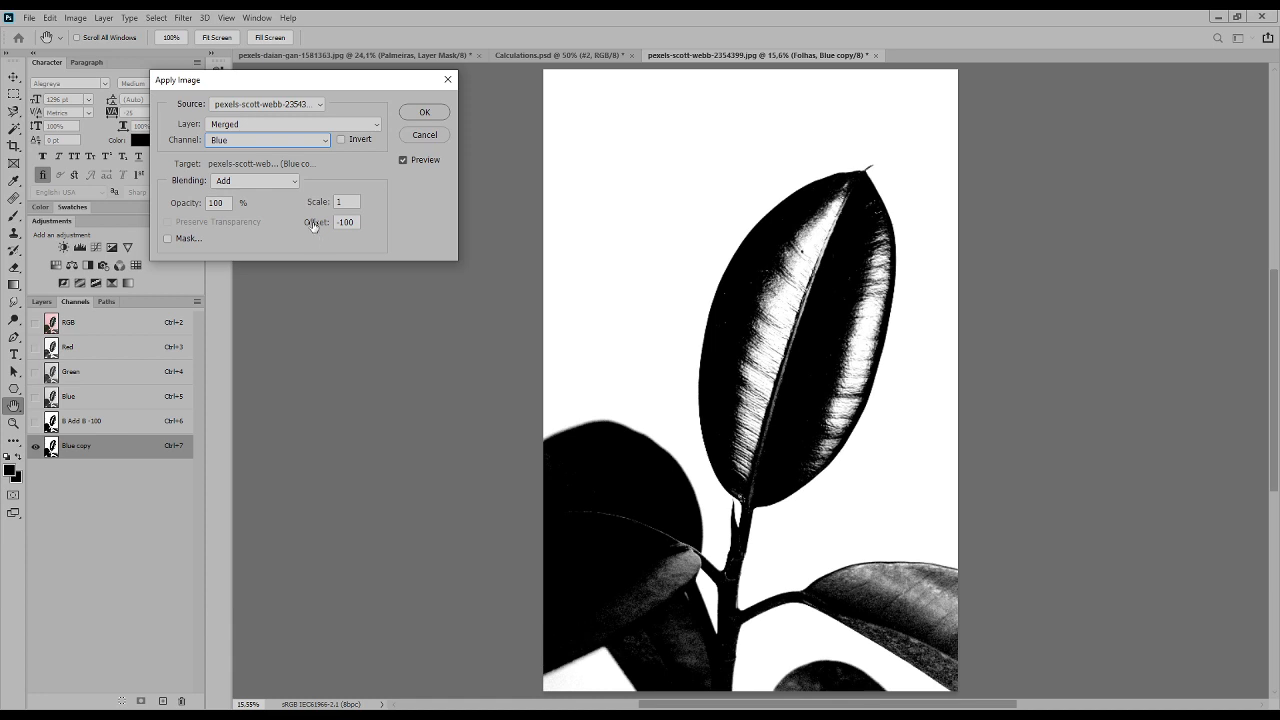
pyautogui.click(290, 146)
pyautogui.click(286, 165)
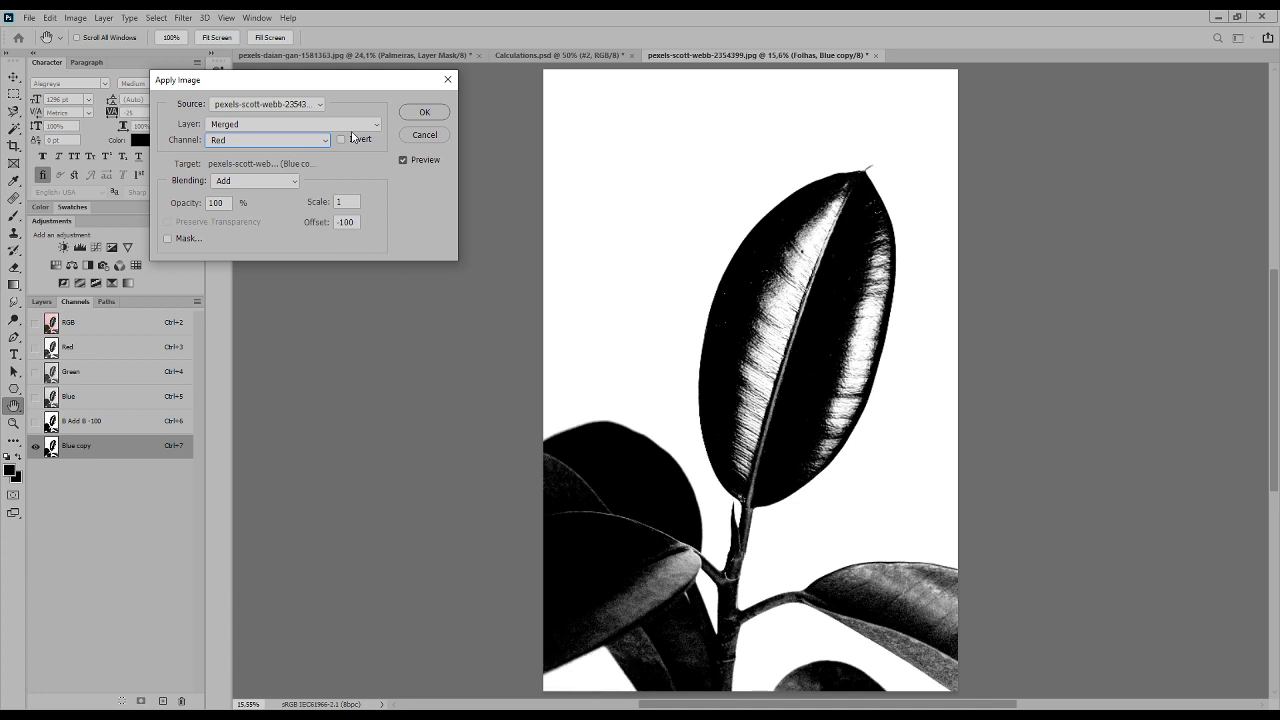
# Apply the Red channel to the Blue copy with Add blending at offset -100 and rename the channel "B Add R -100".
pyautogui.click(424, 113)
pyautogui.doubleClick(77, 446)
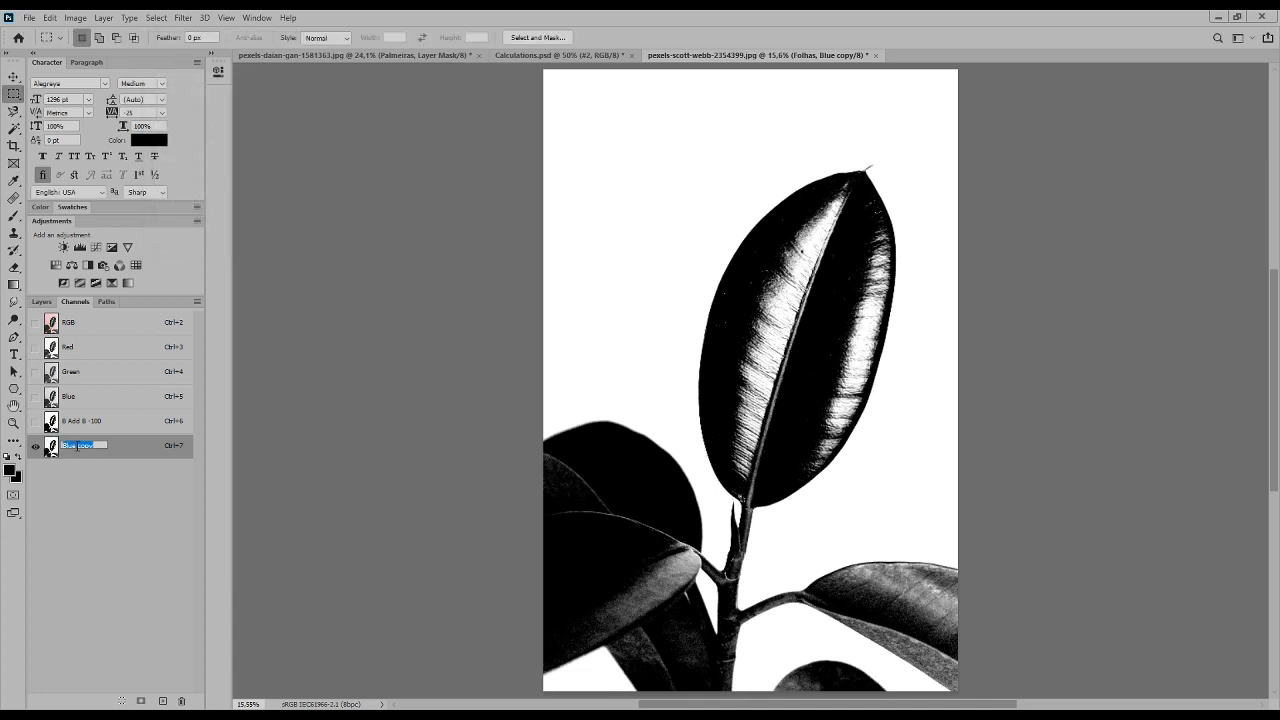
pyautogui.write('B Add R -100')
pyautogui.press('Return')
# Compare the "B Add B -100" and "B Add R -100" channels, examining leaf edges and the lower background at 100%, leaving "B Add R -100" active.
pyautogui.click(50, 425)
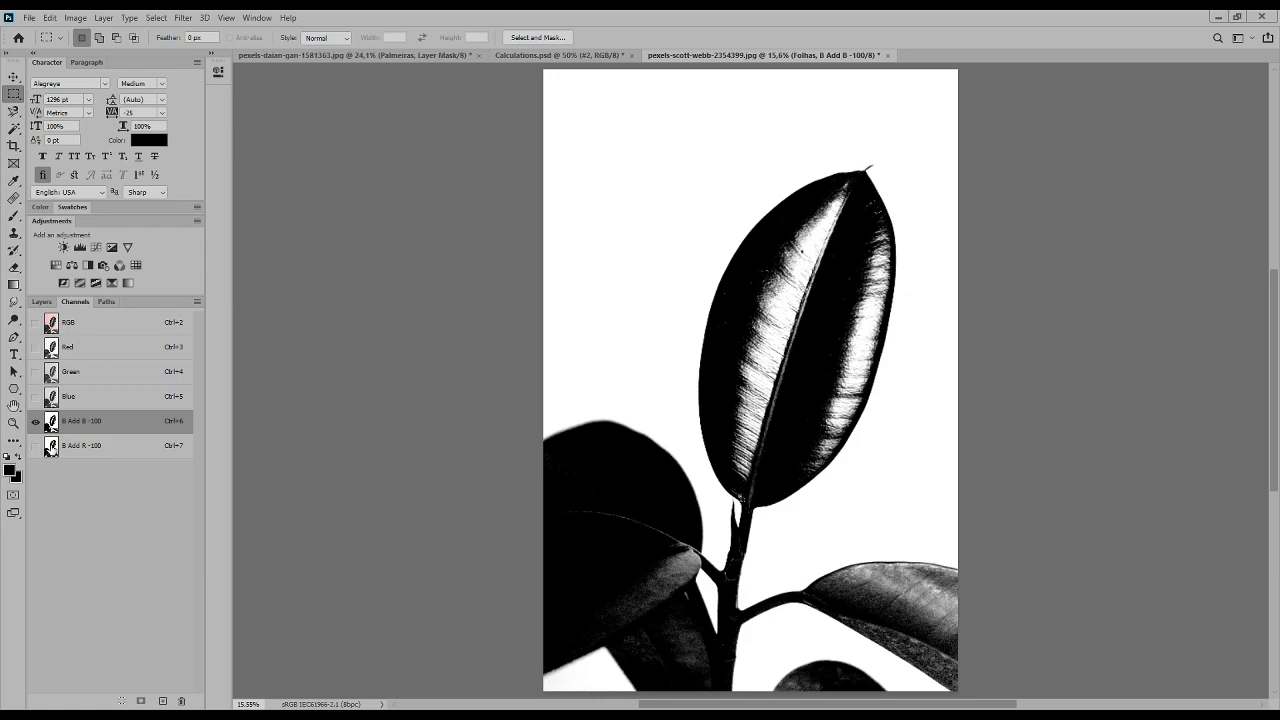
pyautogui.click(50, 450)
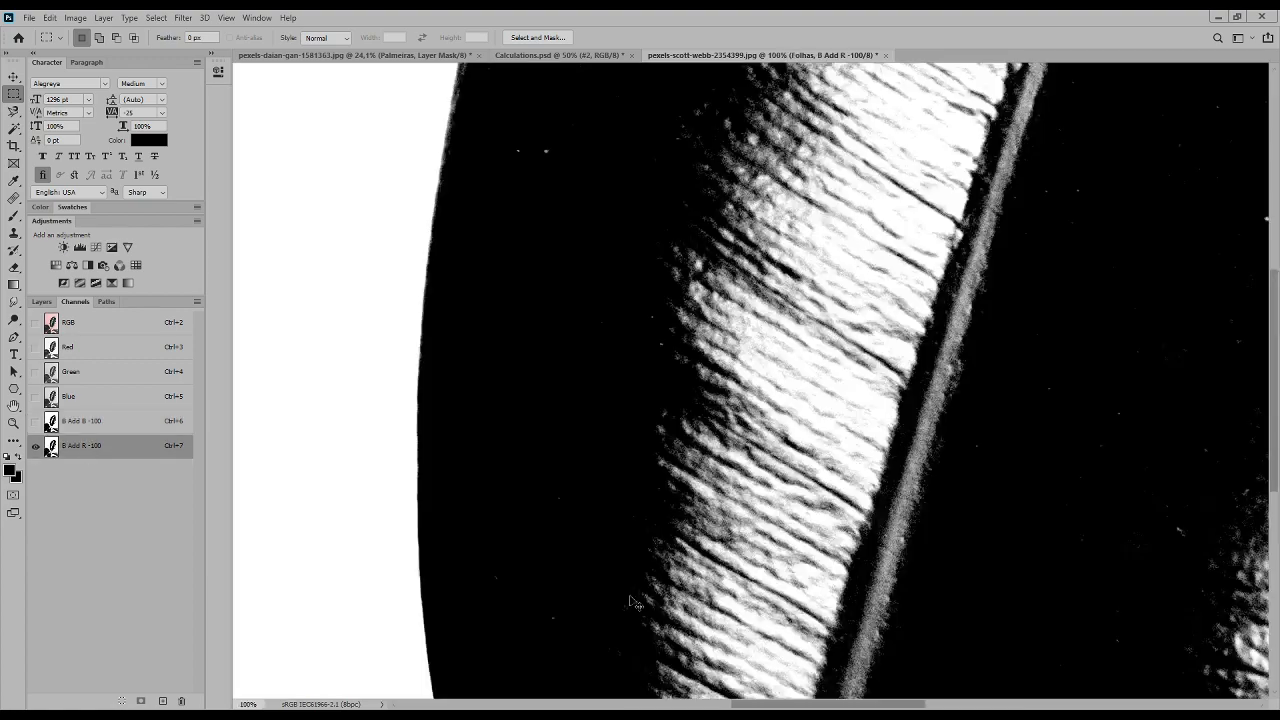
pyautogui.hotkey('ctrl', '1')
pyautogui.moveTo(607, 604); pyautogui.dragTo(826, 223)
pyautogui.moveTo(684, 556); pyautogui.dragTo(891, 71)
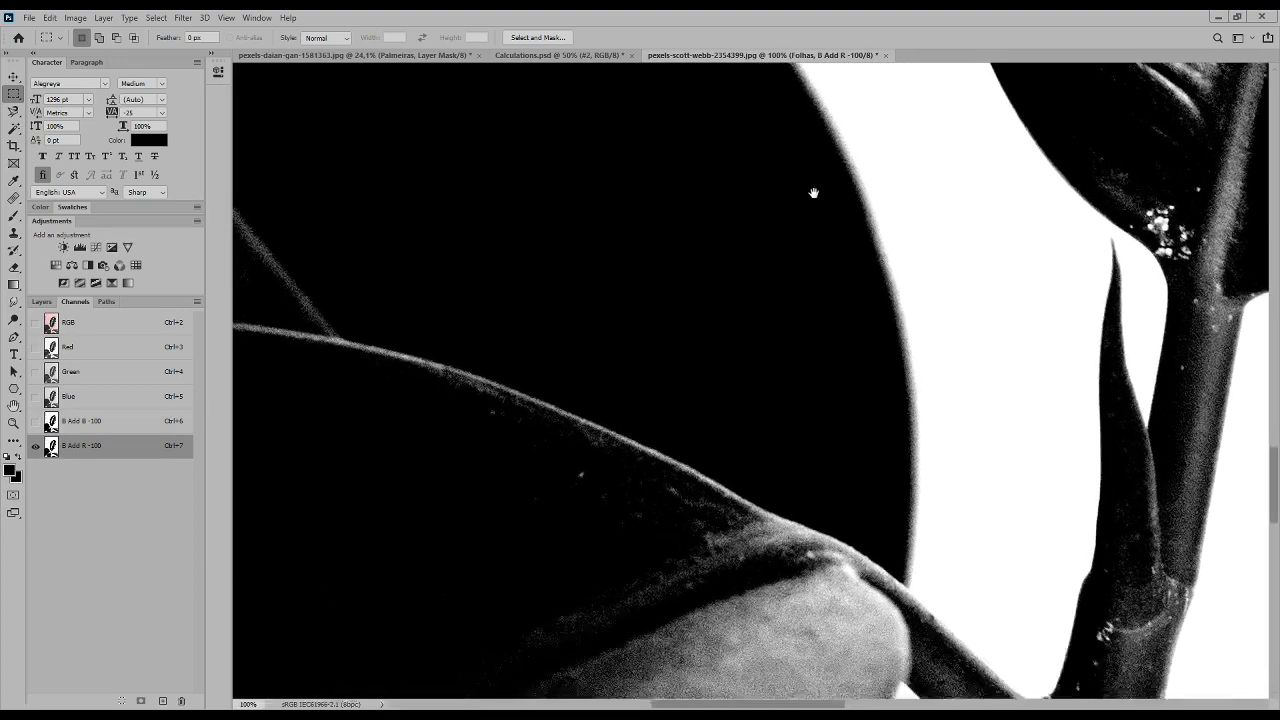
pyautogui.moveTo(769, 496); pyautogui.dragTo(834, 96)
pyautogui.moveTo(757, 459); pyautogui.dragTo(851, 68)
pyautogui.moveTo(959, 298); pyautogui.dragTo(1054, 374)
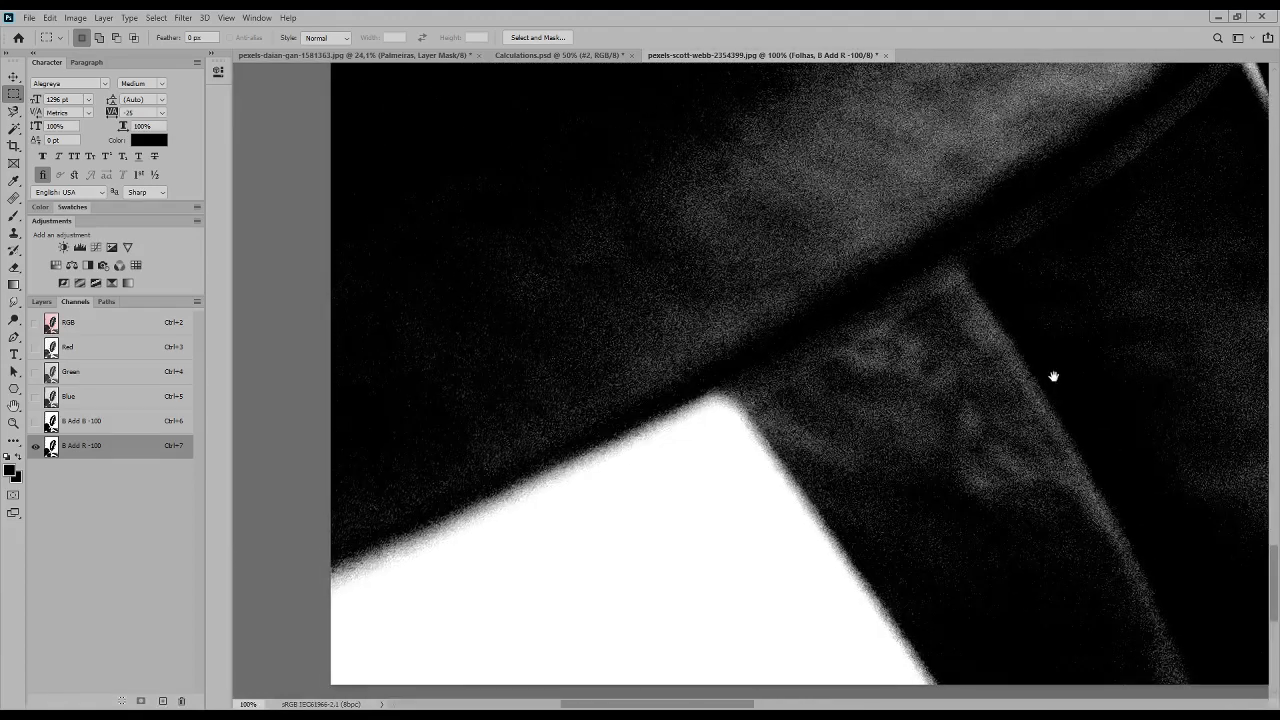
pyautogui.click(52, 427)
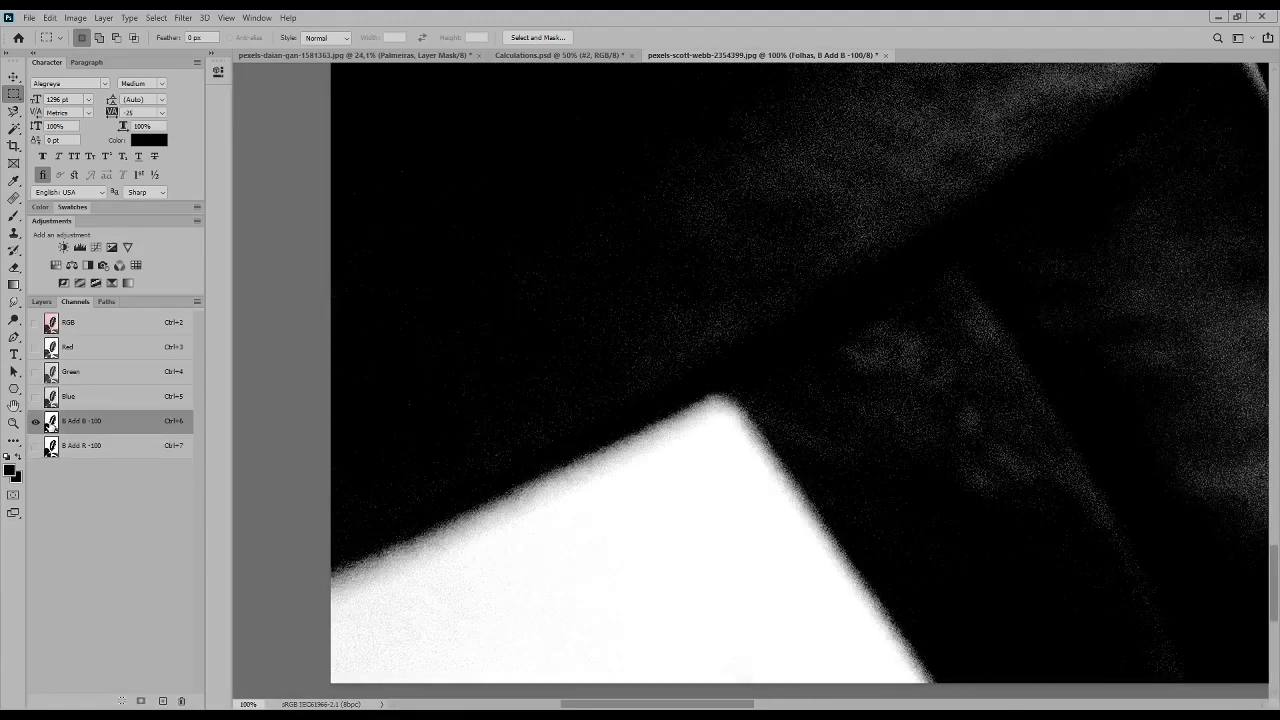
pyautogui.click(44, 450)
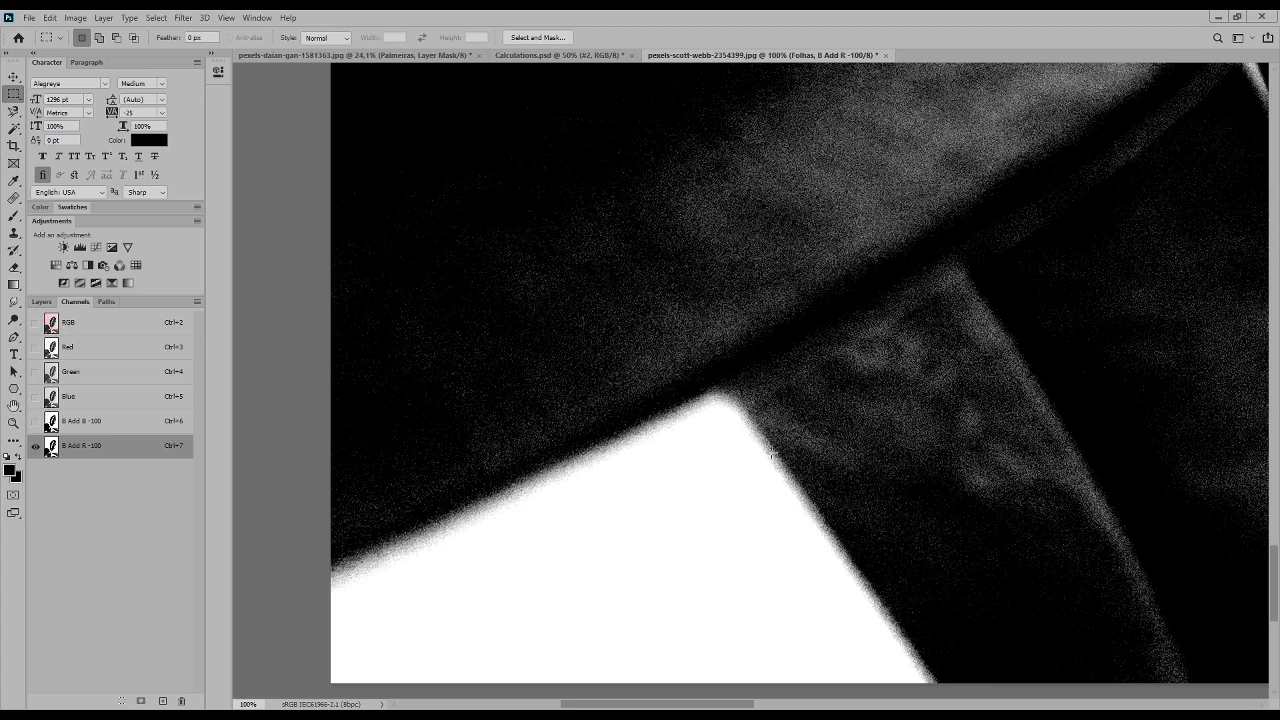
pyautogui.hotkey('ctrl', '0')
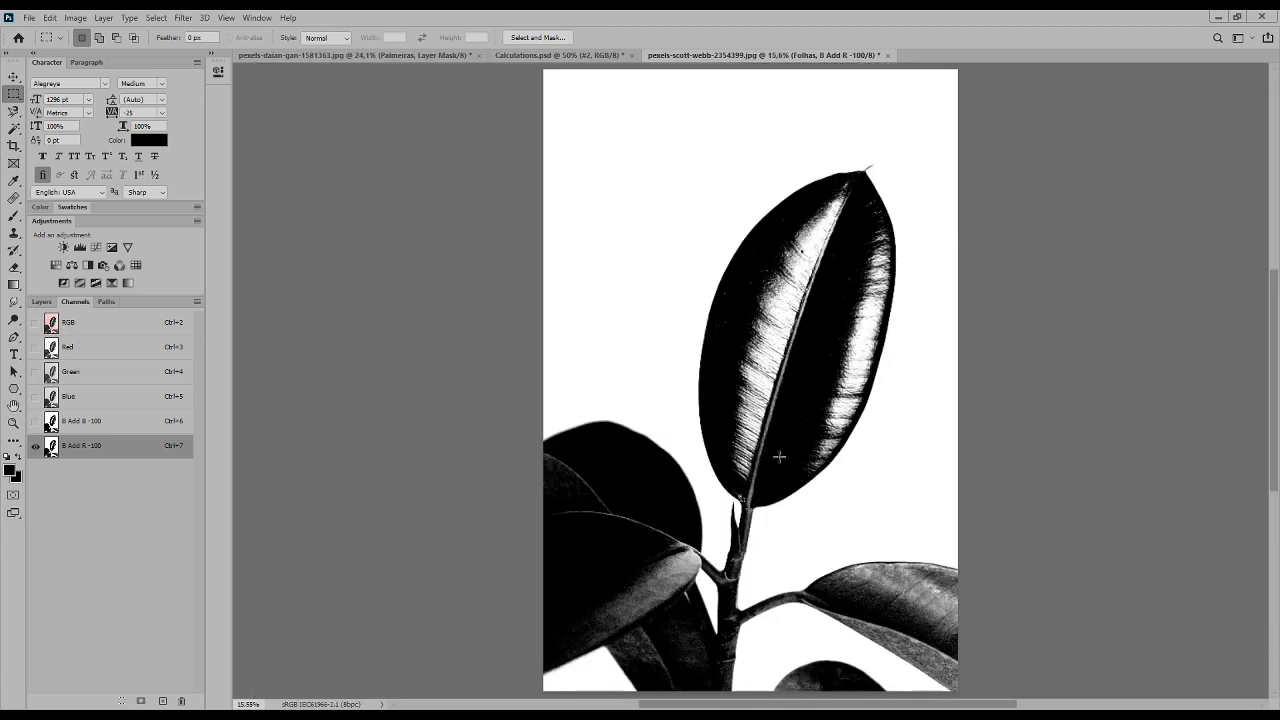